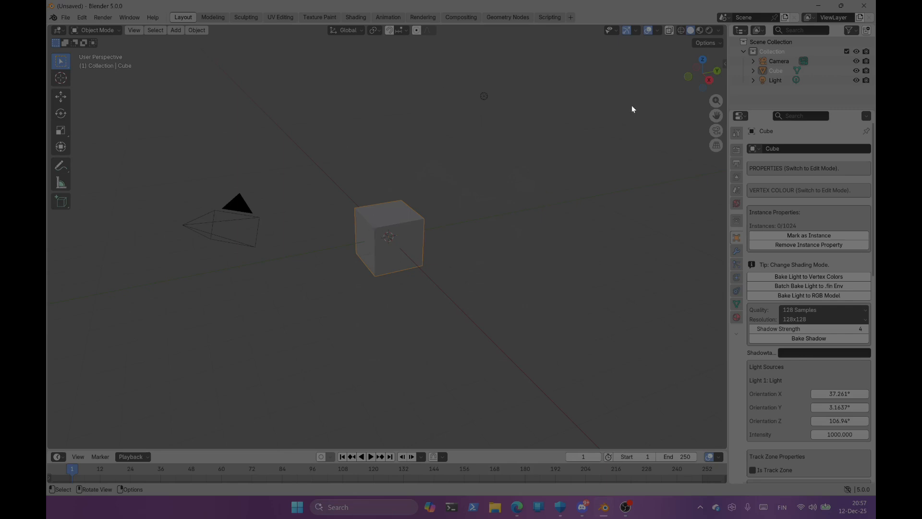
Step: Switch the viewport to Material Preview shading and show the cube's material properties
drag(693, 78, 823, 74)
scroll(500, 200, up, 2)
scroll(500, 201, up, 1)
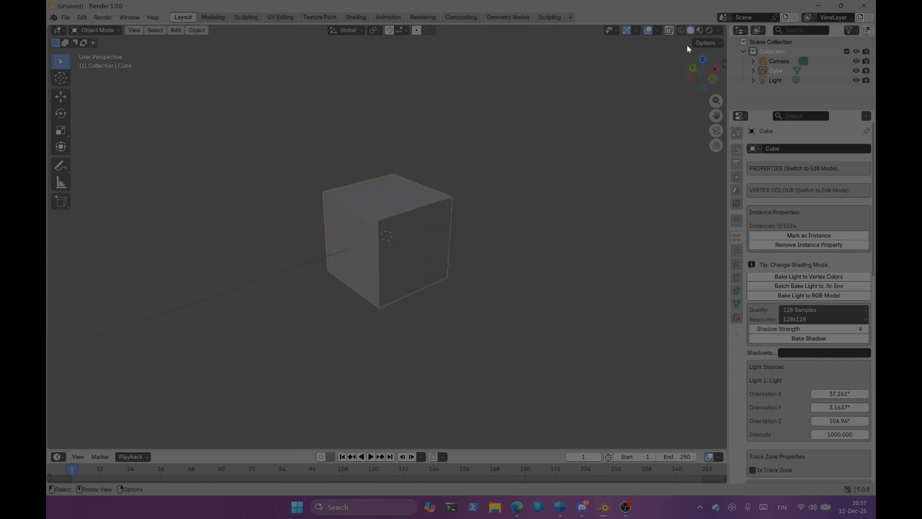
click(700, 30)
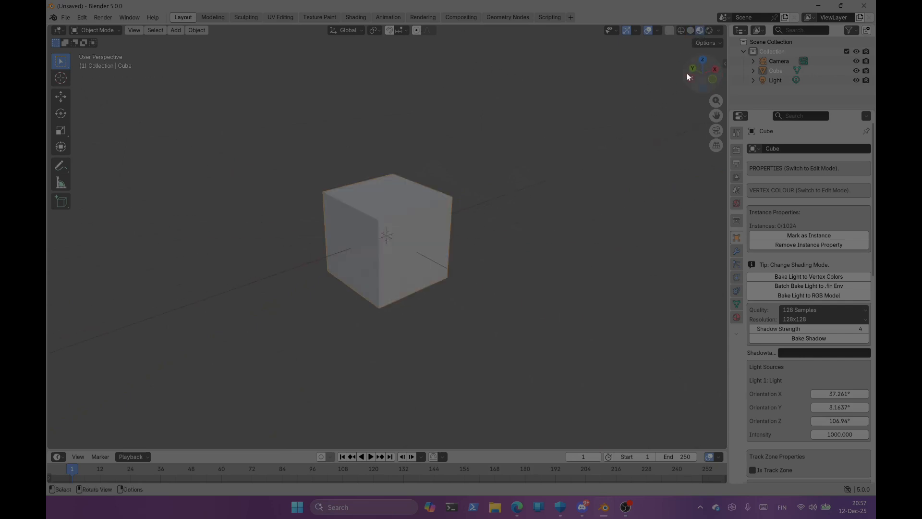
drag(693, 78, 912, 79)
drag(614, 103, 628, 103)
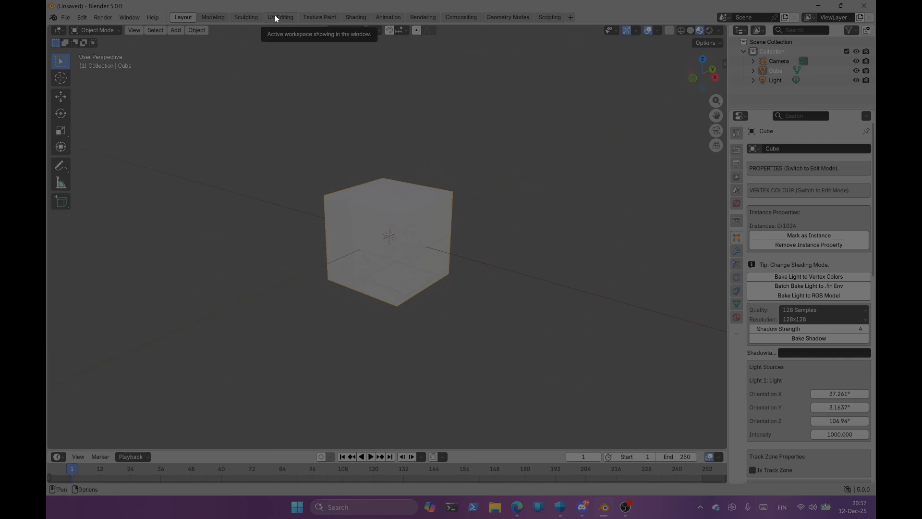
click(737, 319)
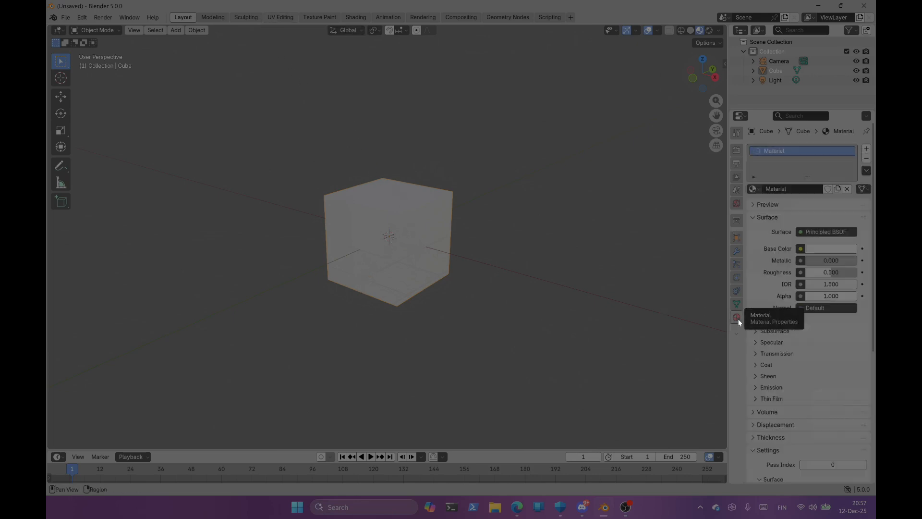
Step: Open the UV Editing workspace for the cube
click(277, 16)
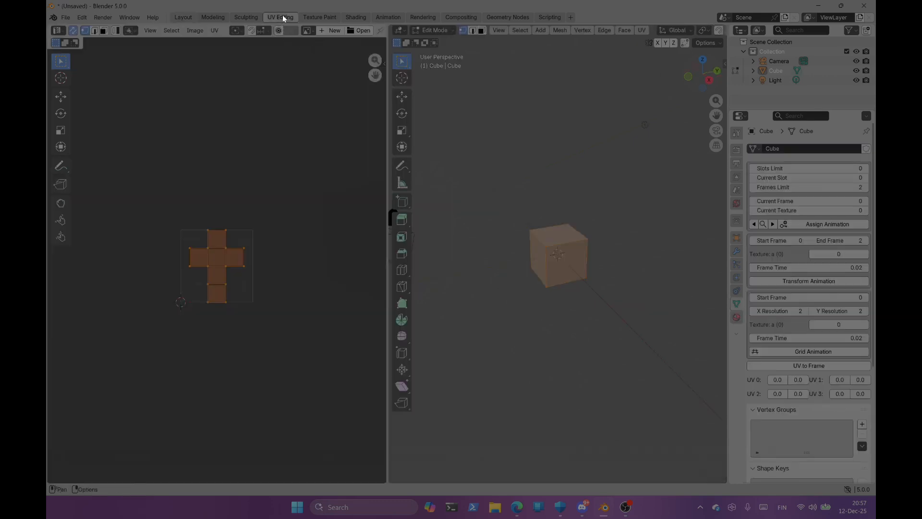
click(188, 18)
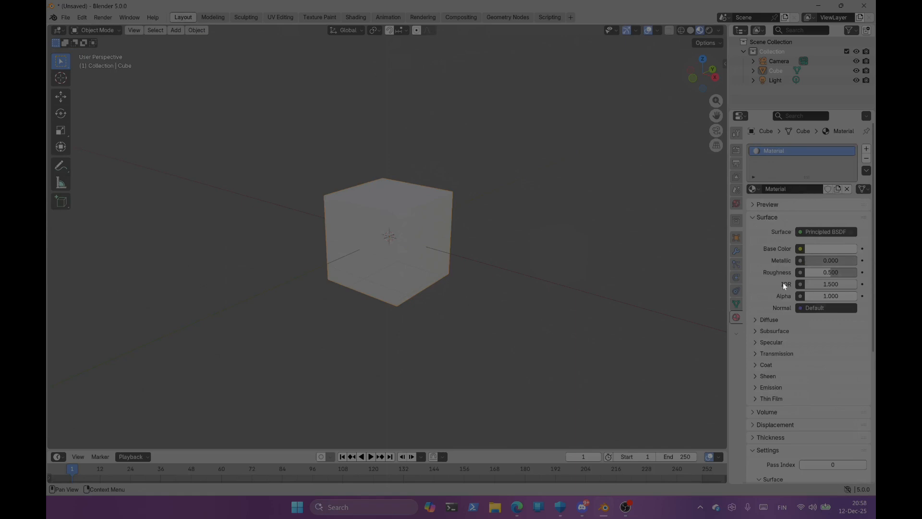
click(279, 17)
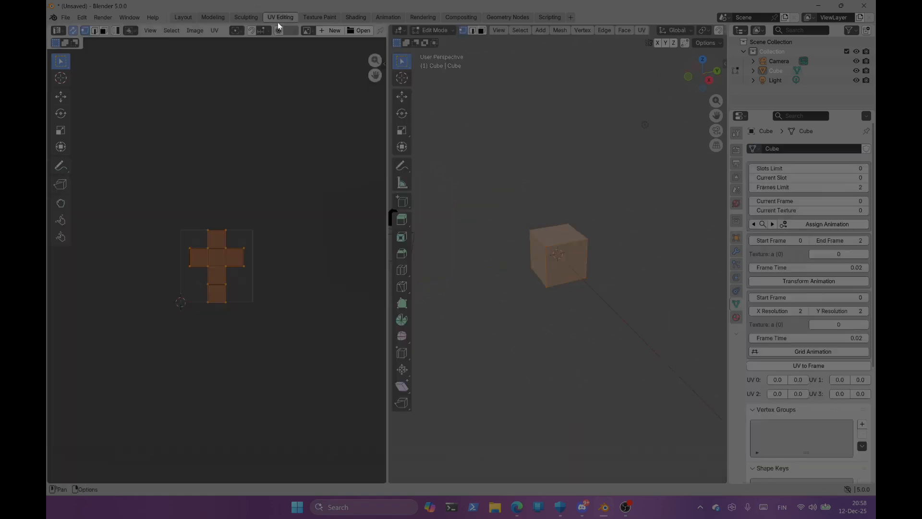
click(312, 30)
click(310, 30)
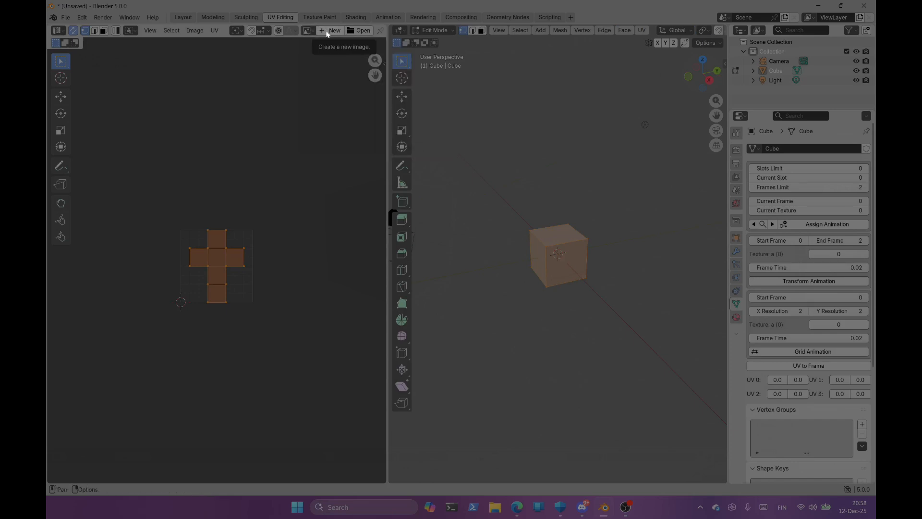
click(201, 32)
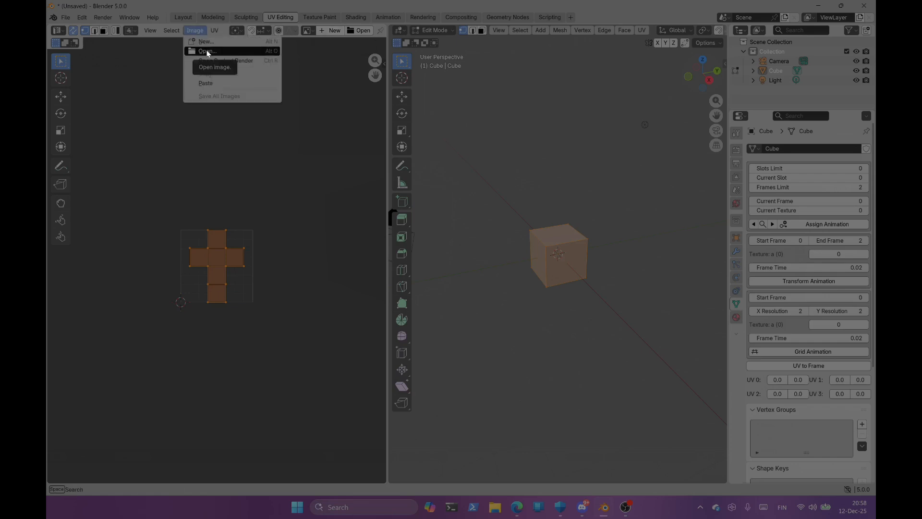
click(196, 31)
click(196, 31)
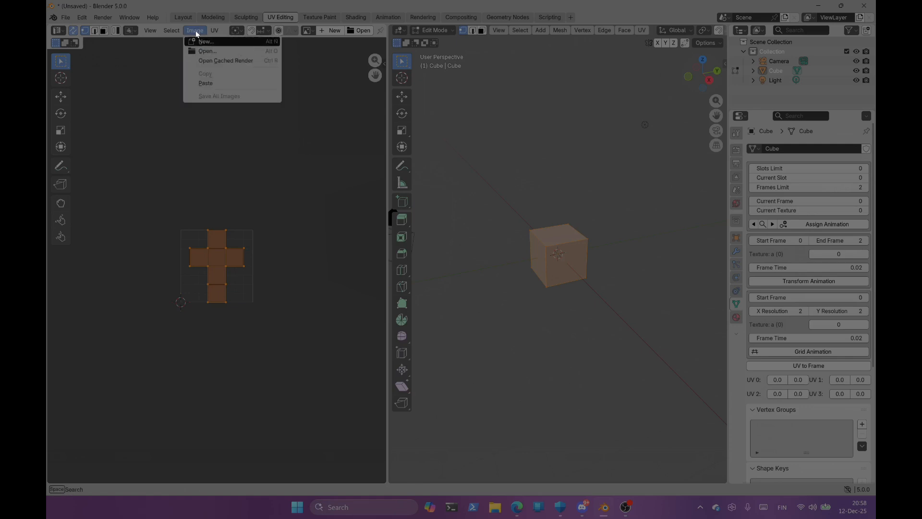
click(196, 33)
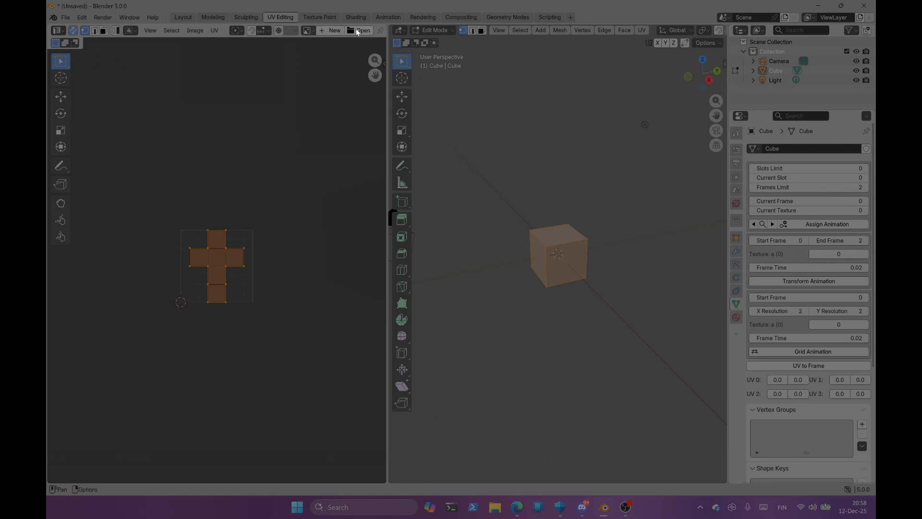
Step: Create a new blank image named showouta for the UV layout, and return to the Layout workspace
click(327, 30)
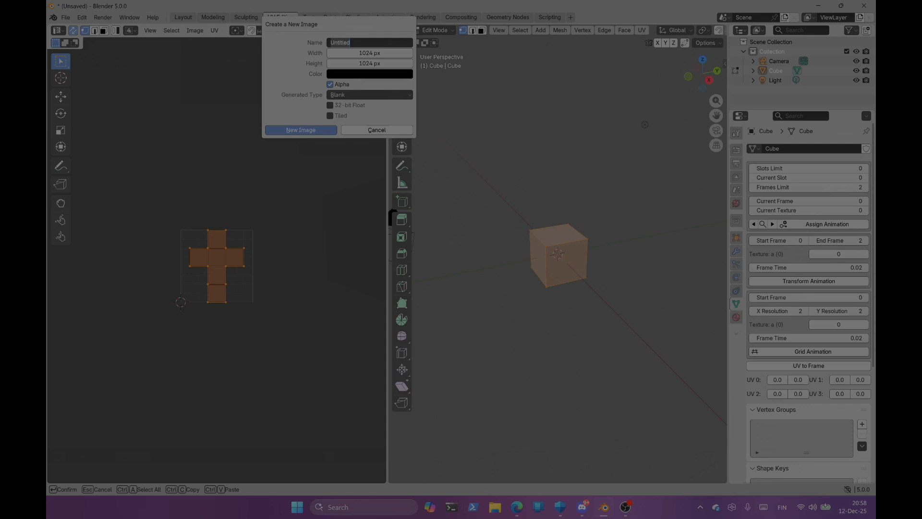
text(showouta)
click(315, 130)
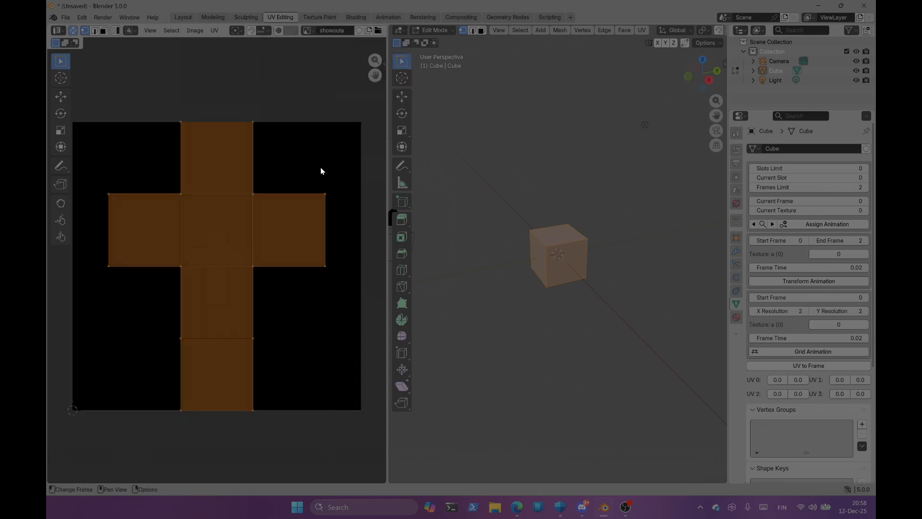
click(182, 18)
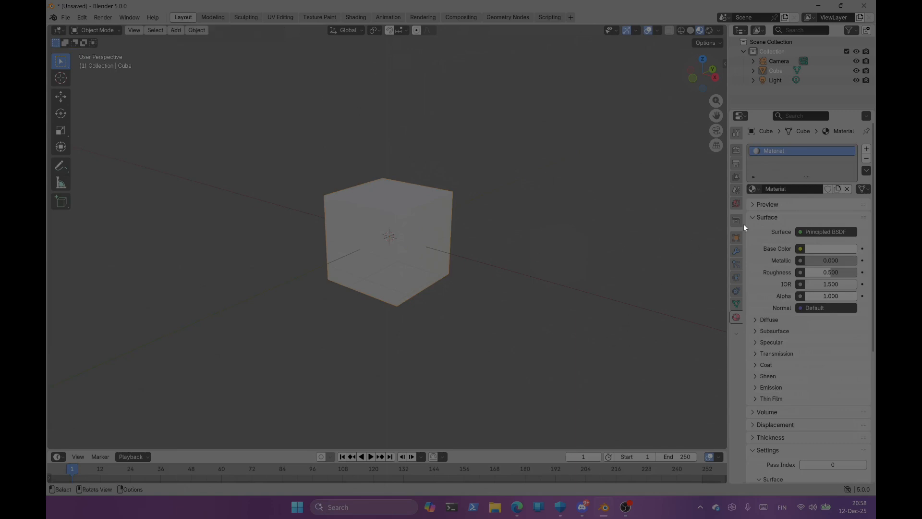
click(753, 188)
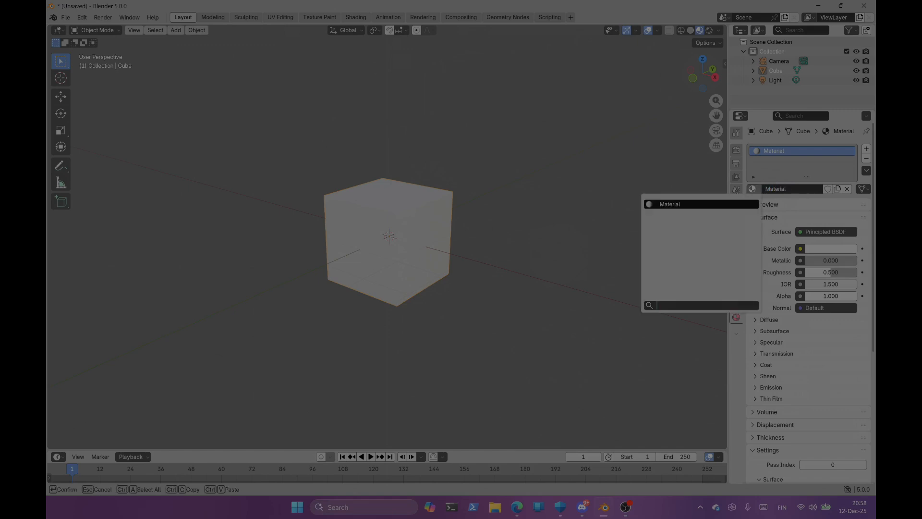
click(759, 191)
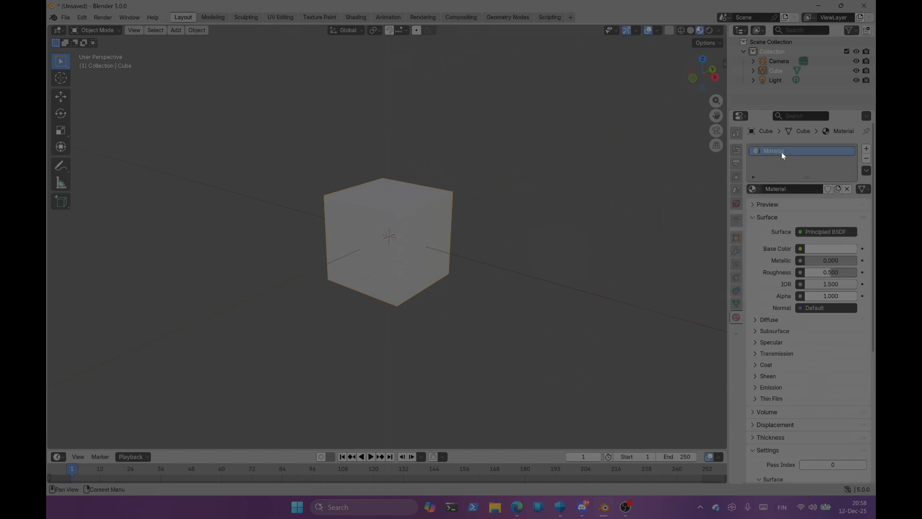
click(867, 149)
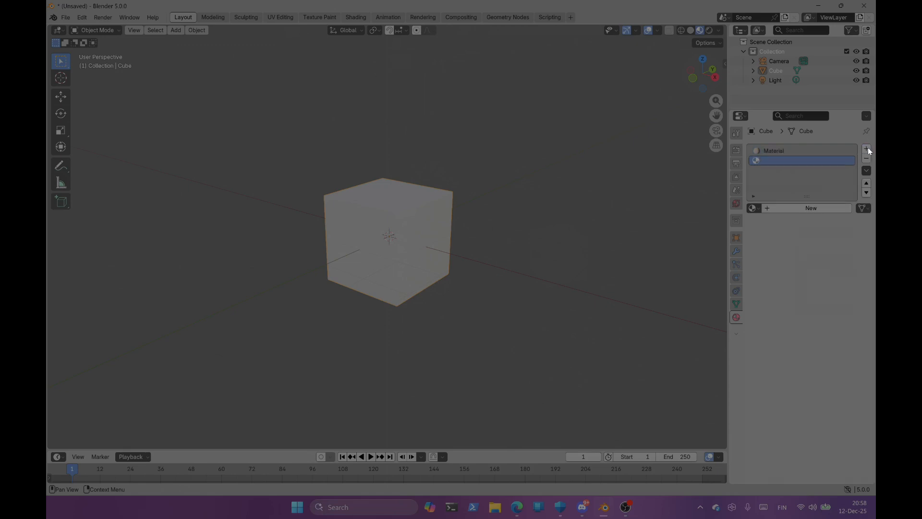
click(867, 158)
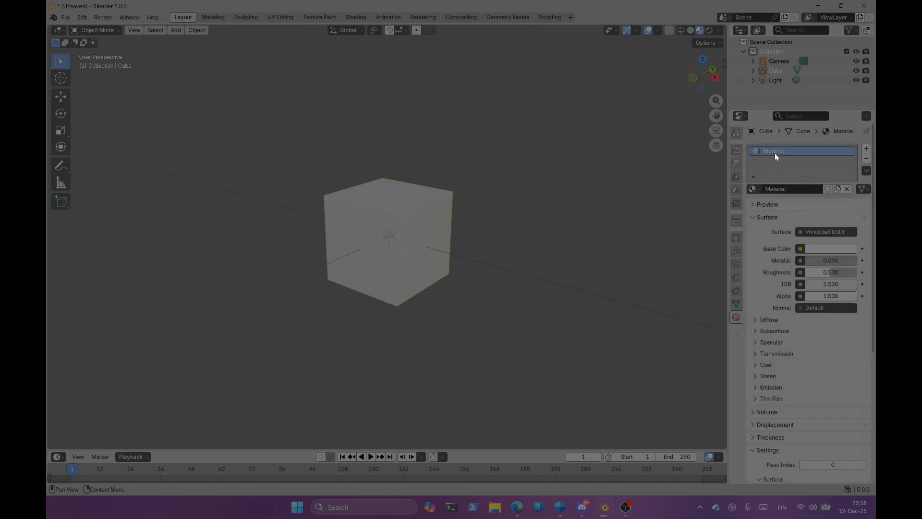
Step: Rename the cube's material to showouta, matching the name of the image in the UV Editing workspace
click(790, 189)
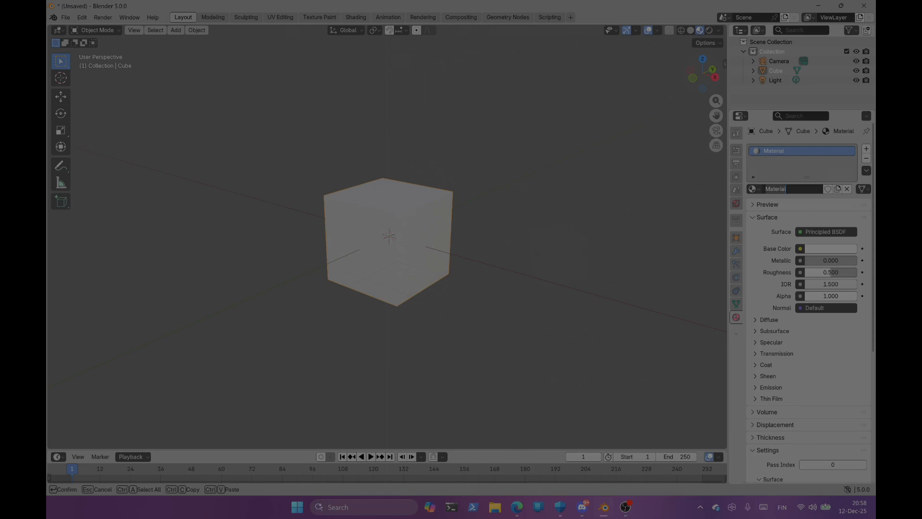
text(showouta)
key(Return)
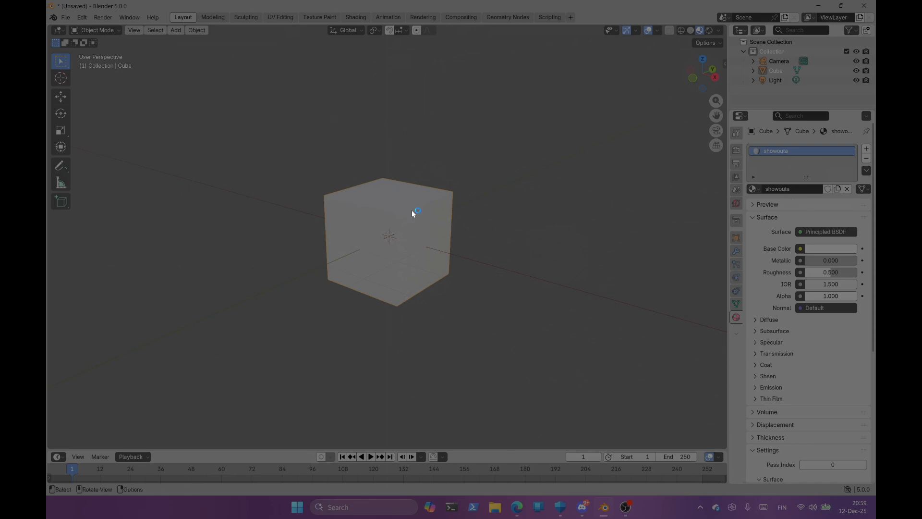
click(281, 17)
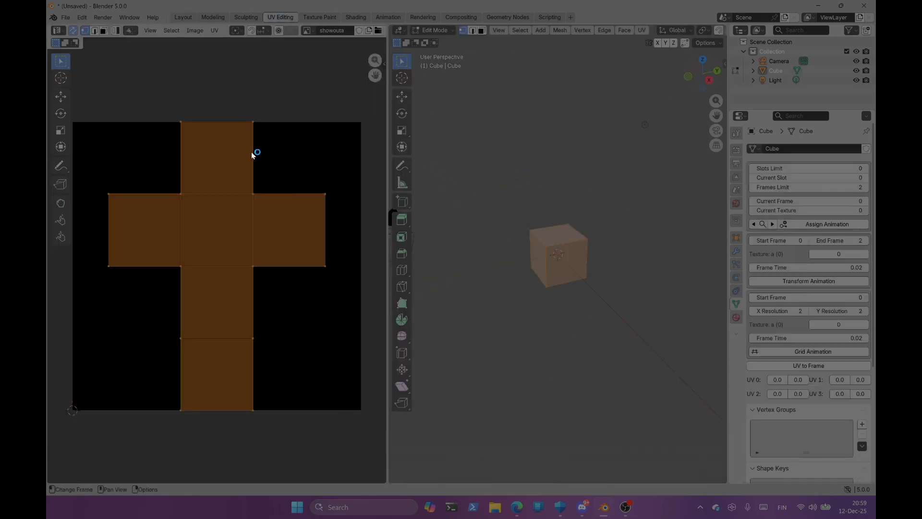
click(184, 17)
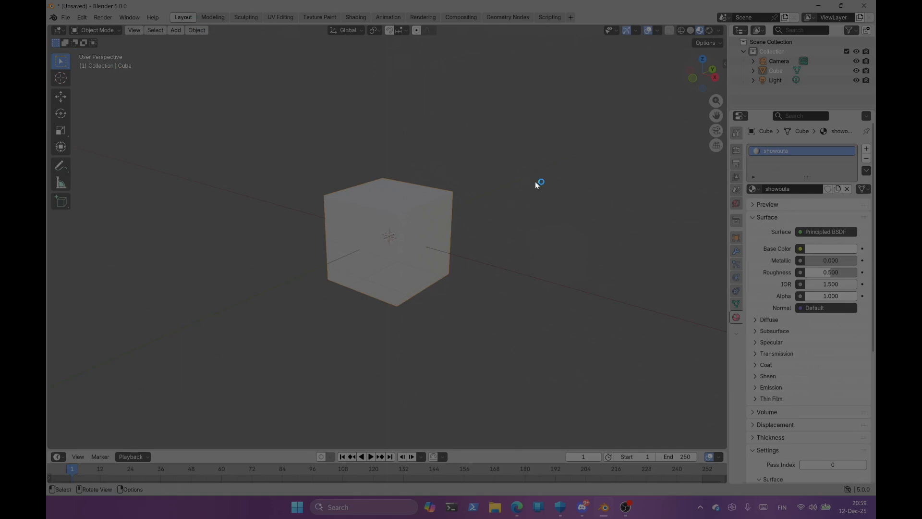
Step: Rename the cube object in the scene collection to showout
double_click(777, 70)
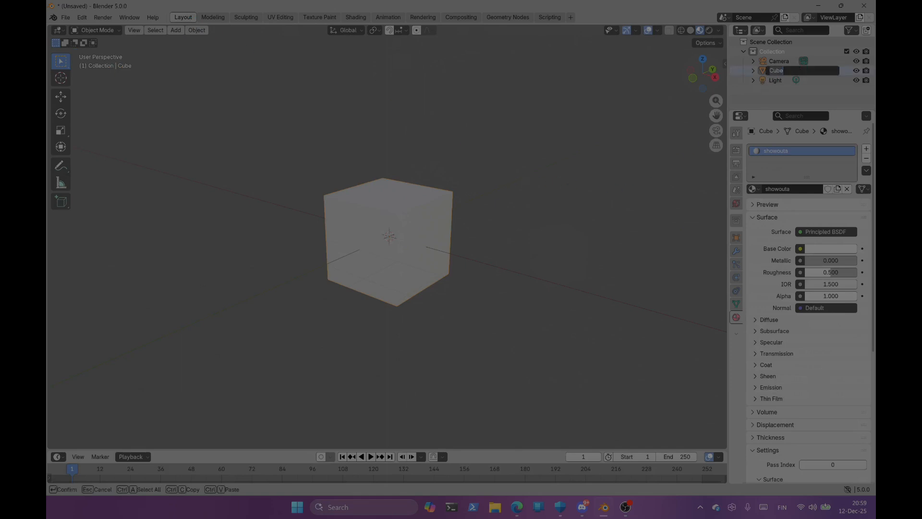
text(showout)
key(Return)
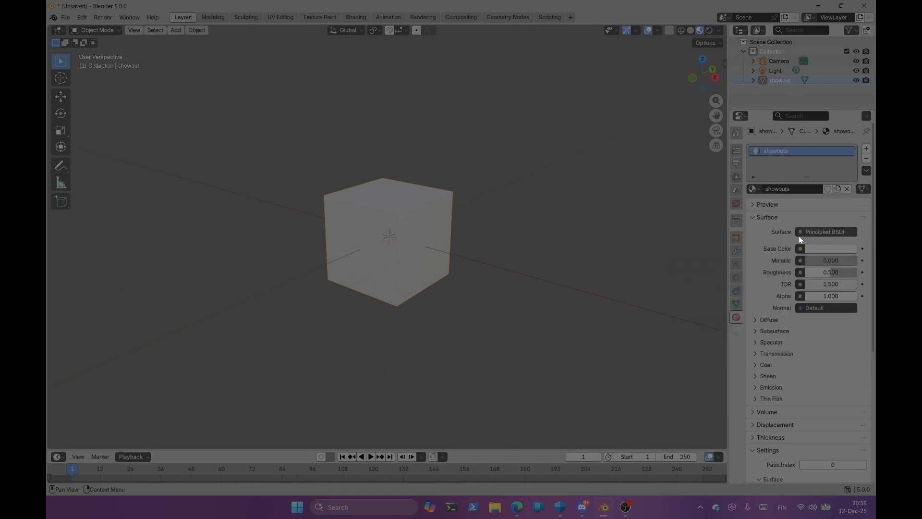
Step: Link an Image Texture to the material's Base Color and assign the showouta image to it
click(800, 248)
click(800, 248)
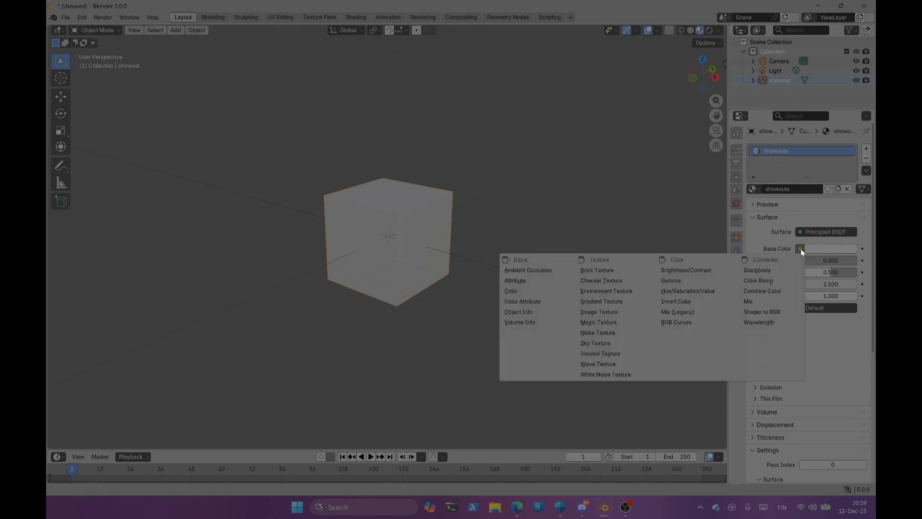
click(599, 313)
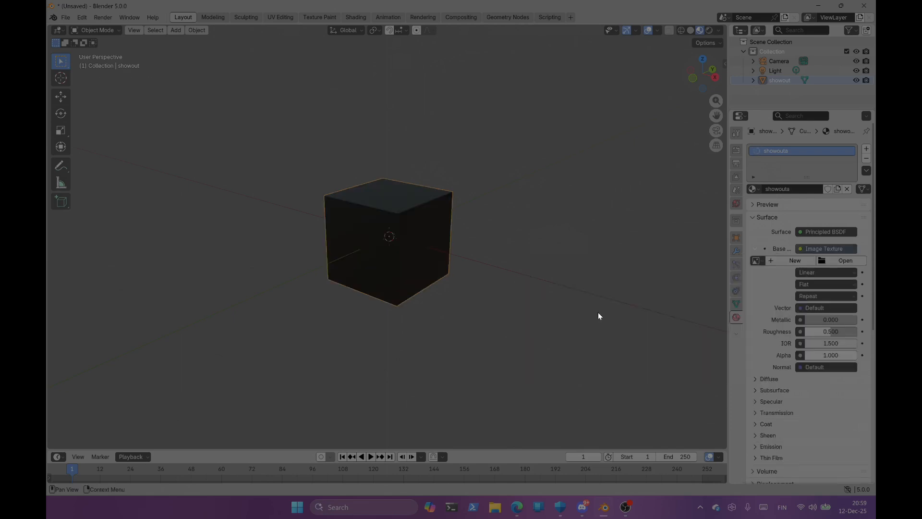
click(758, 260)
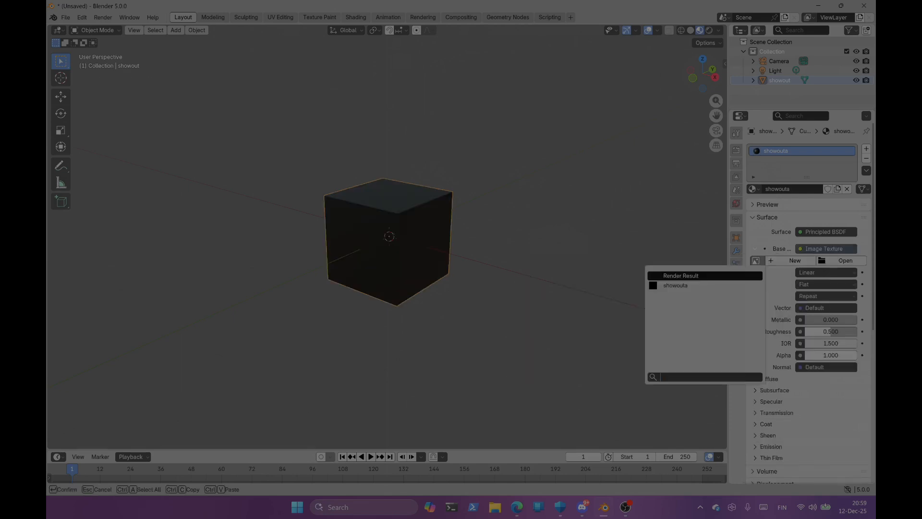
key(Down)
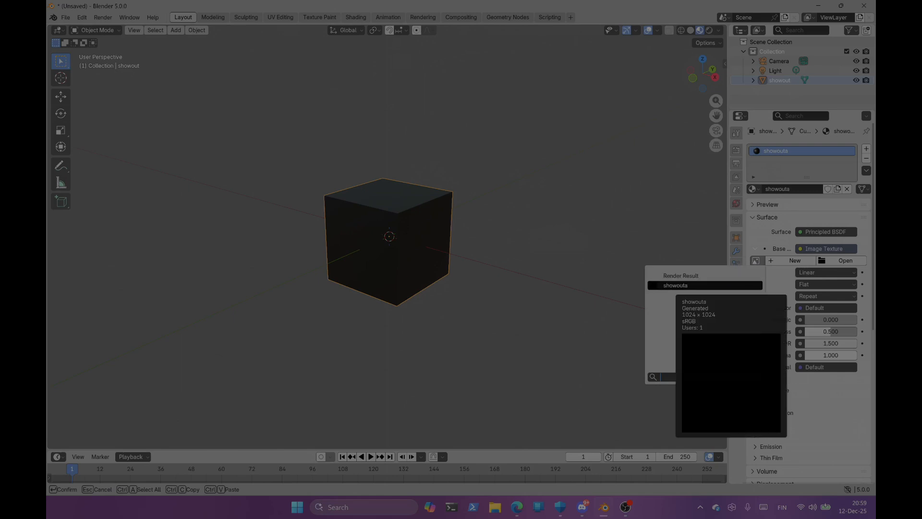
click(689, 286)
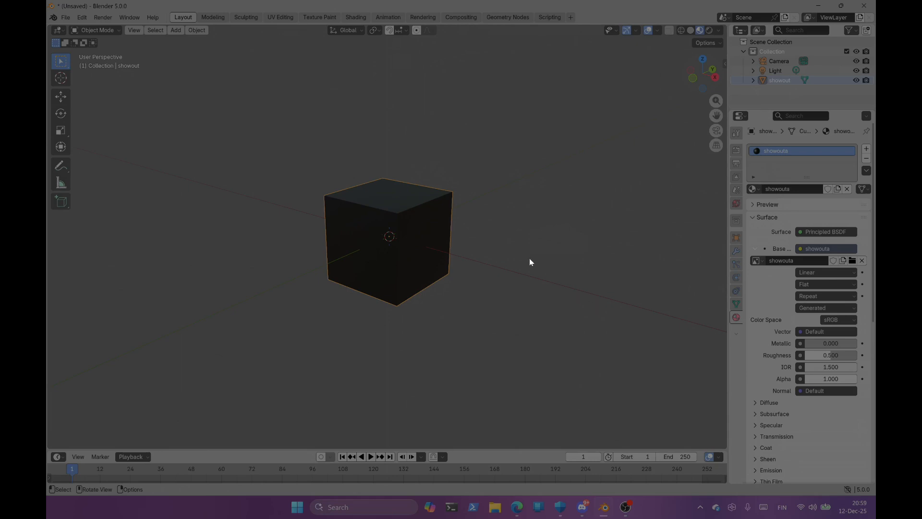
Step: Show the showout cube's object properties and switch it to Edit Mode
click(736, 238)
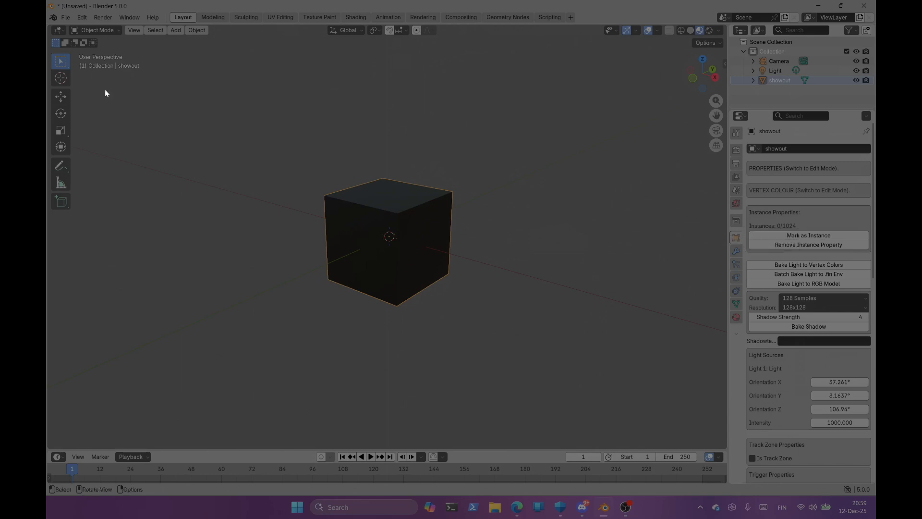
click(97, 29)
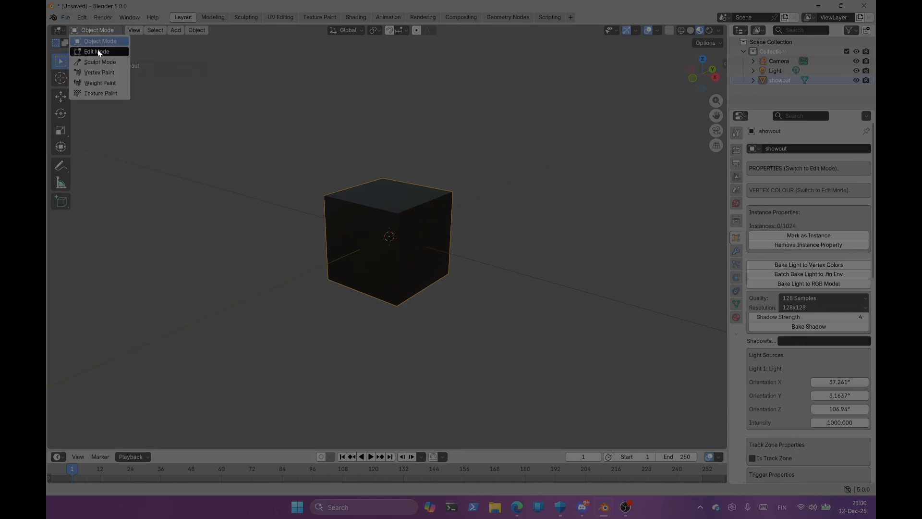
click(97, 51)
Step: Select all faces of the cube, create the texture layer and assign them Texture Page 1 (A)
drag(474, 359, 392, 185)
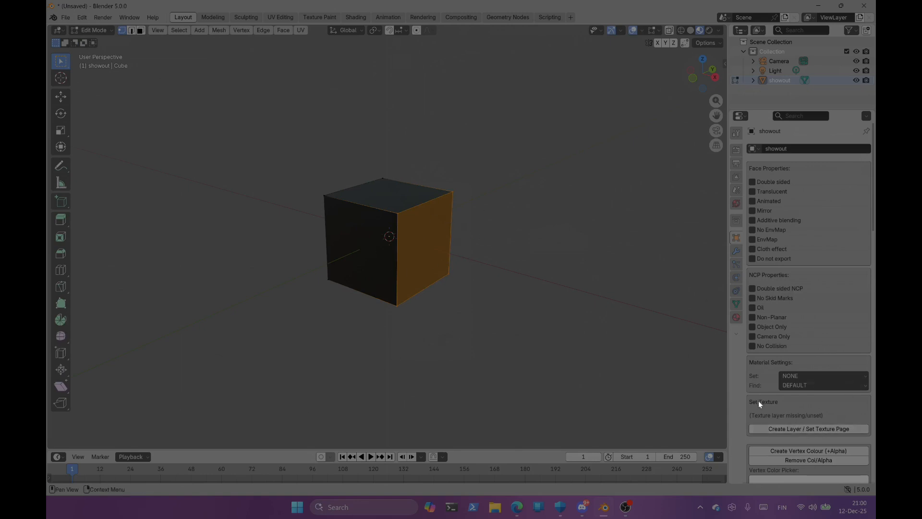
key(a)
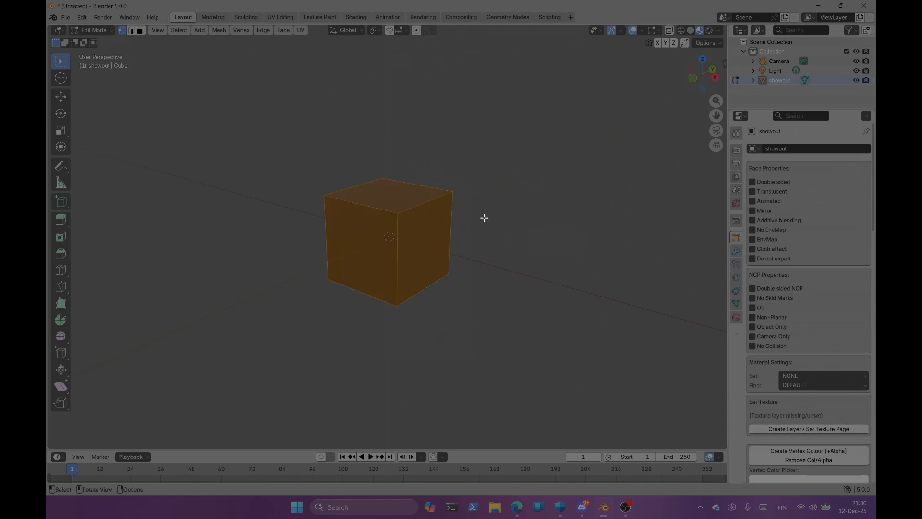
click(777, 429)
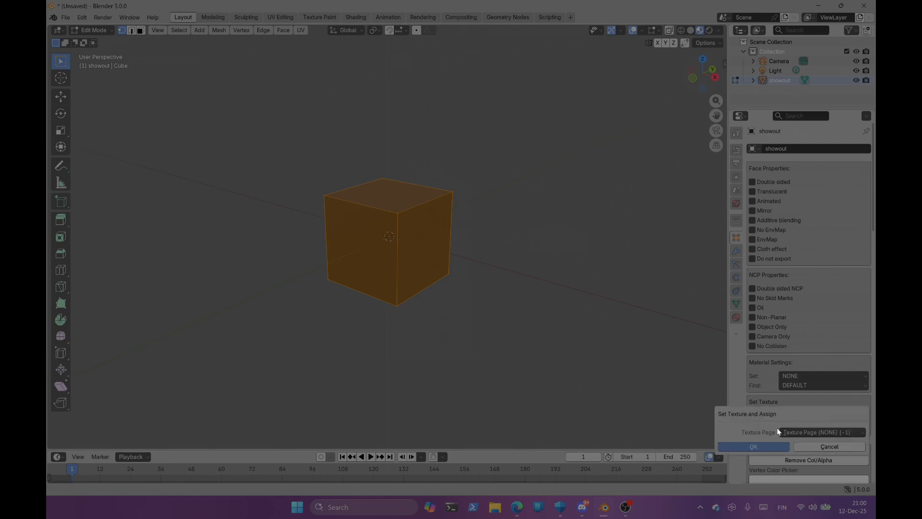
click(779, 432)
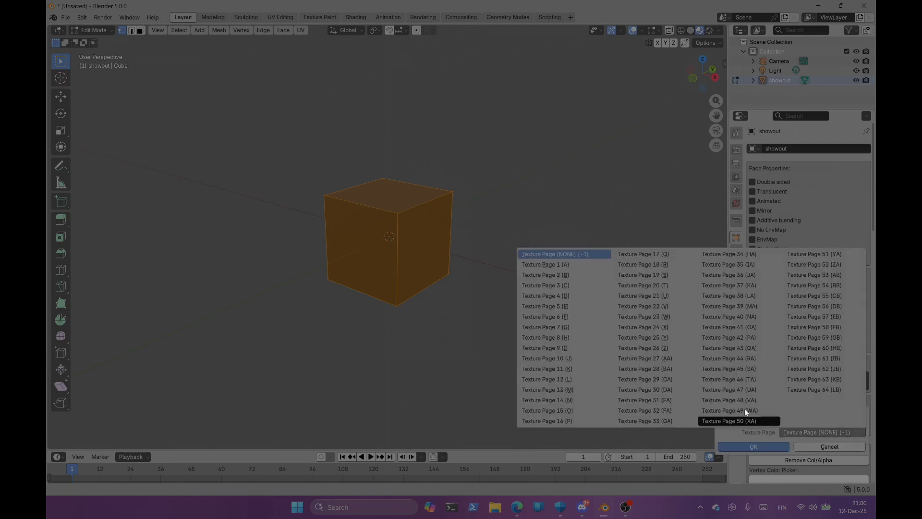
click(564, 265)
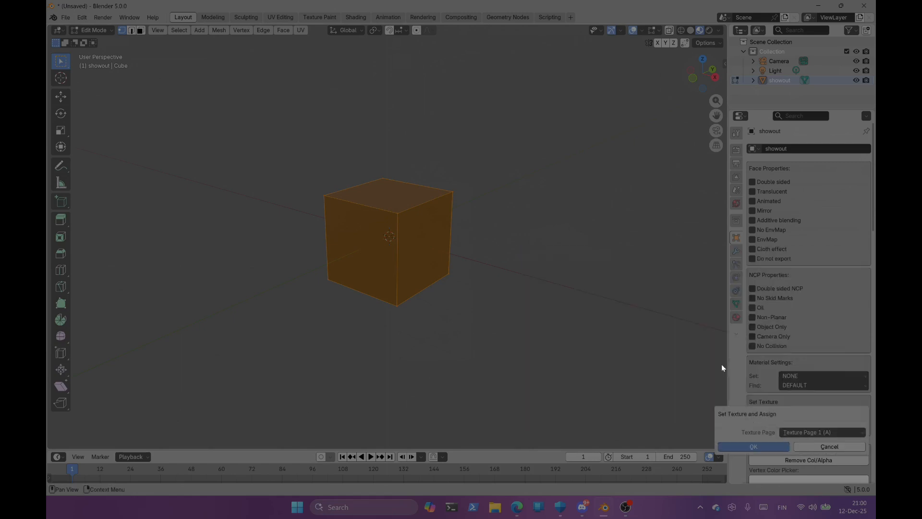
click(768, 446)
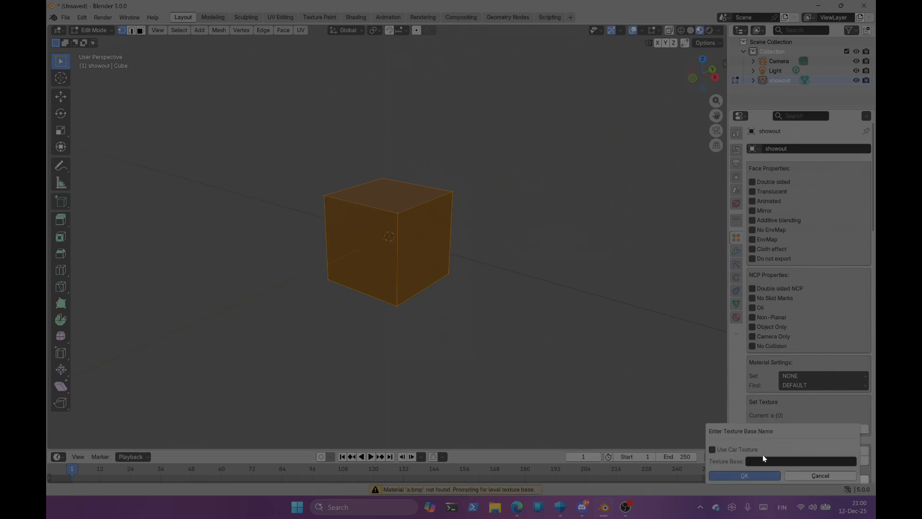
Step: Enter showout as the texture base name and accept it
click(765, 460)
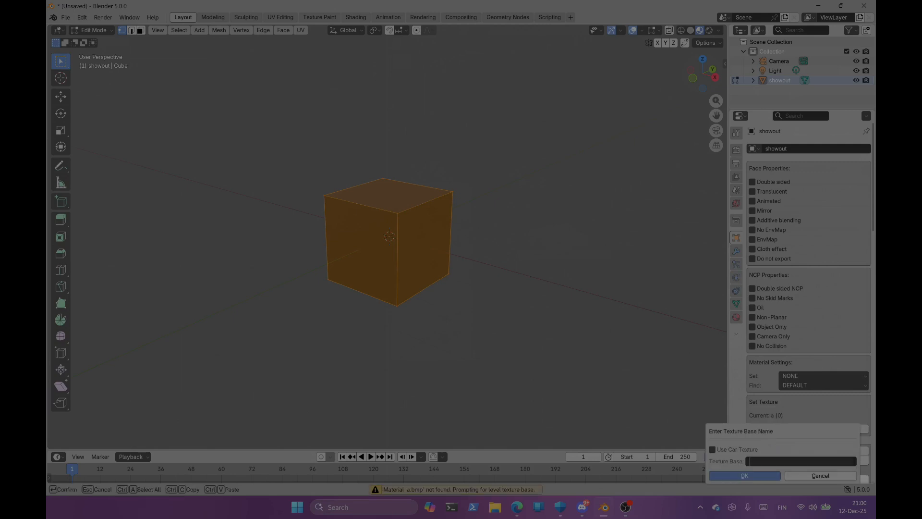
text(showout)
key(Return)
key(Return)
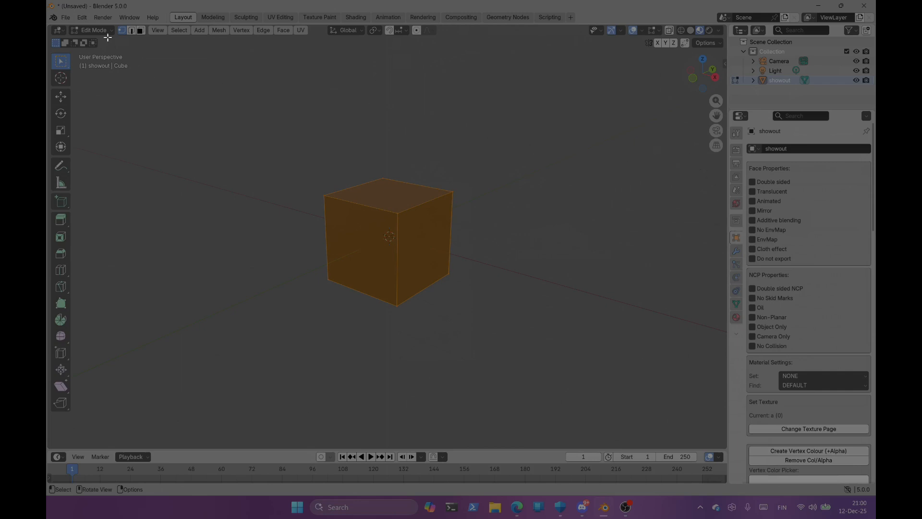
Step: Create the vertex colour and alpha layers, then apply the purple-blue vertex colour #715AFF to the selected faces
scroll(811, 370, down, 4)
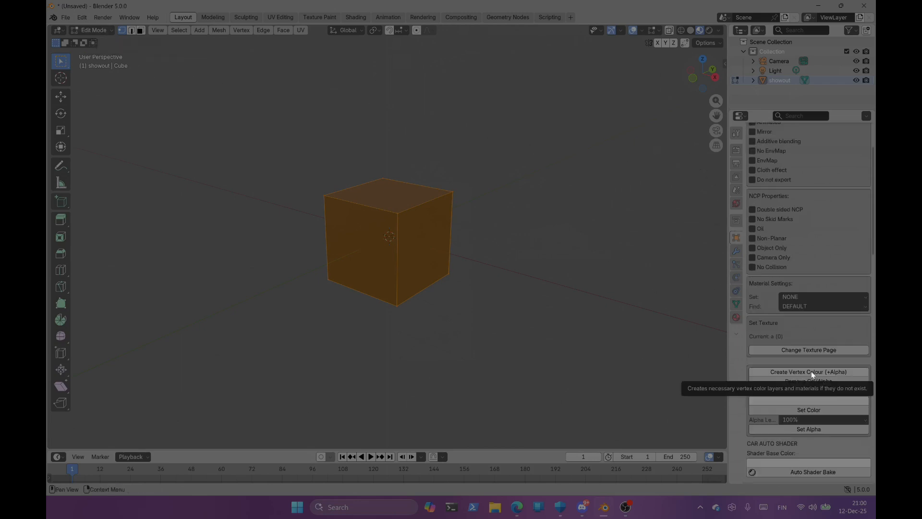
click(811, 371)
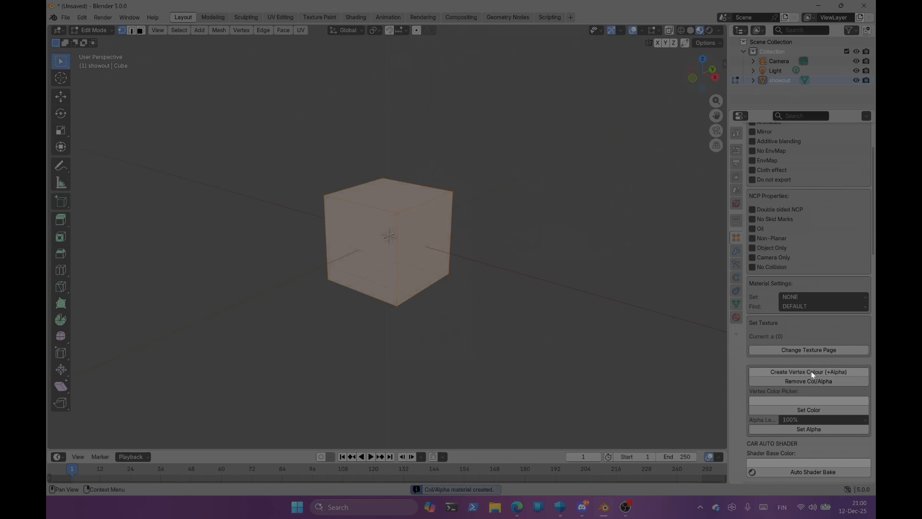
click(811, 399)
click(838, 269)
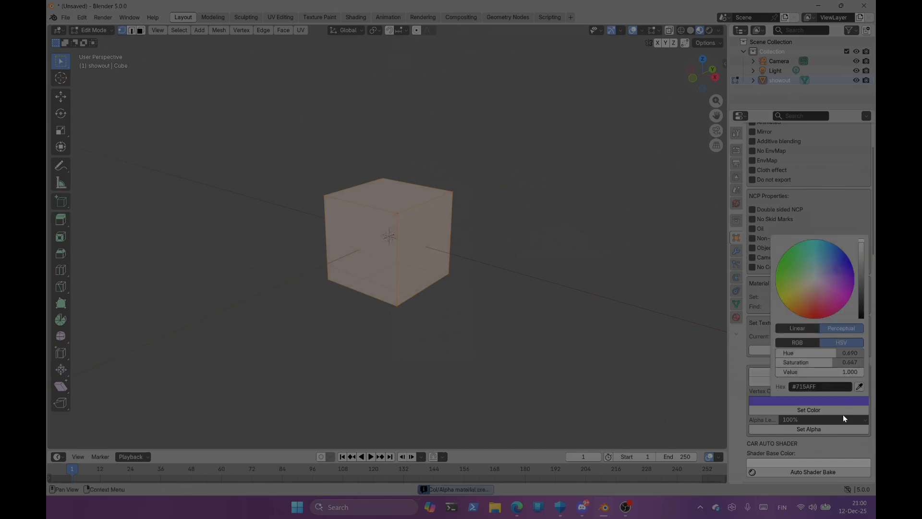
click(813, 412)
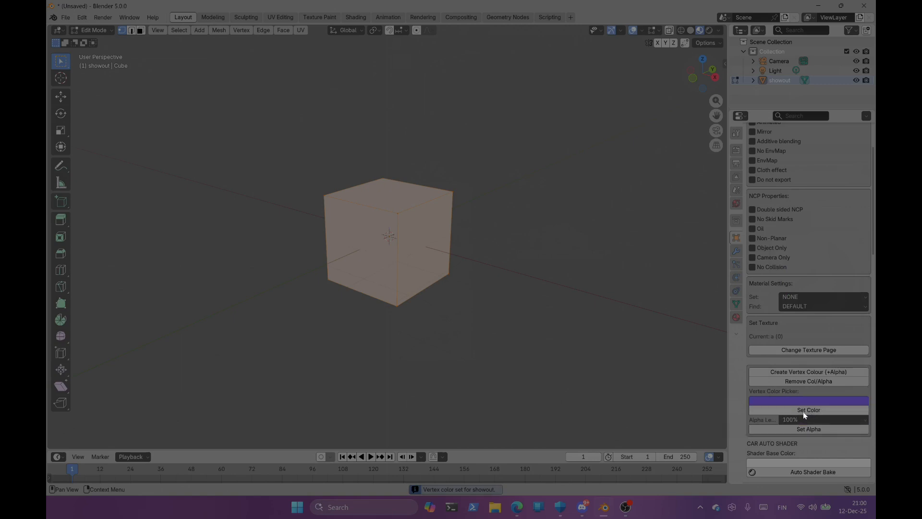
Step: Set the vertex alpha of the selected faces to 100%
click(808, 420)
click(806, 409)
click(813, 425)
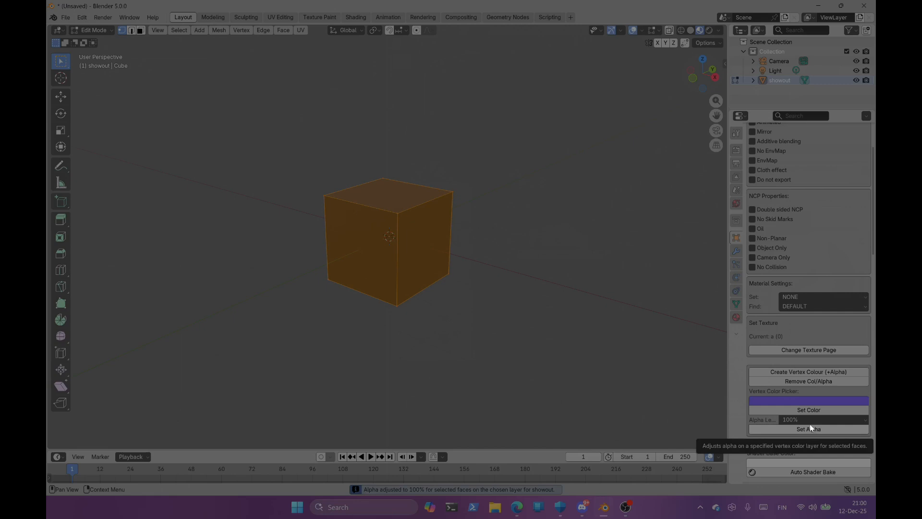
Step: Return to Object Mode and choose Tex+VC+Alpha as the view layer's texture/material layer
click(95, 30)
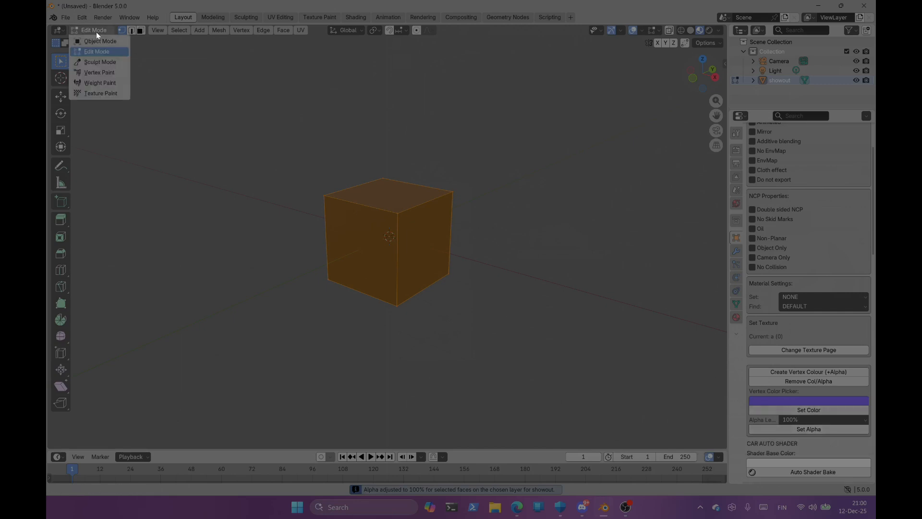
click(99, 42)
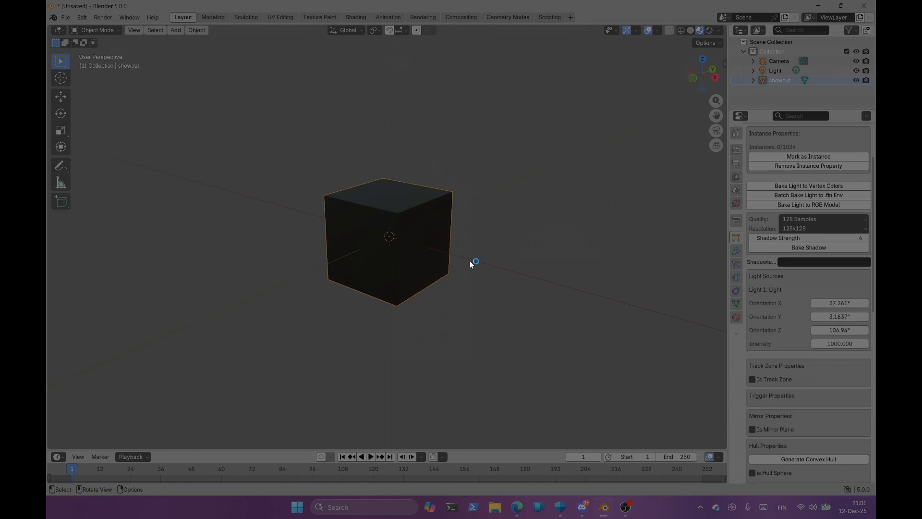
click(738, 176)
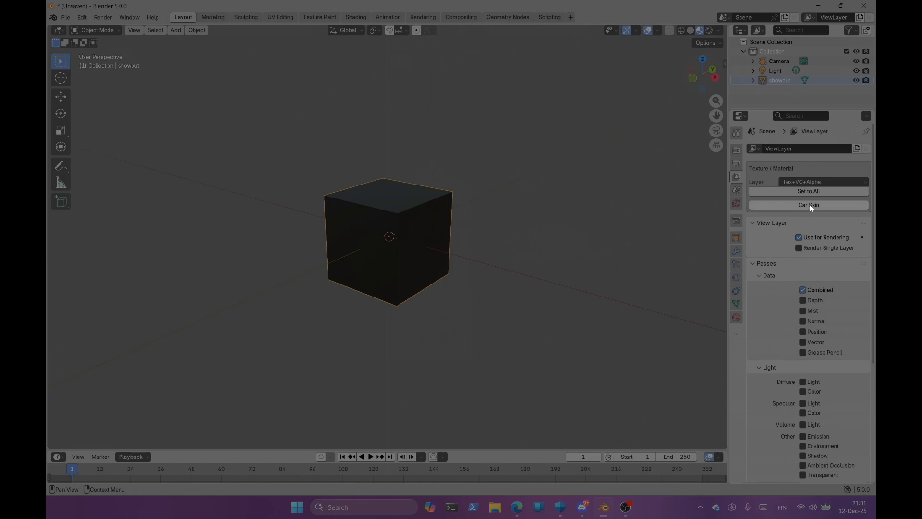
click(806, 183)
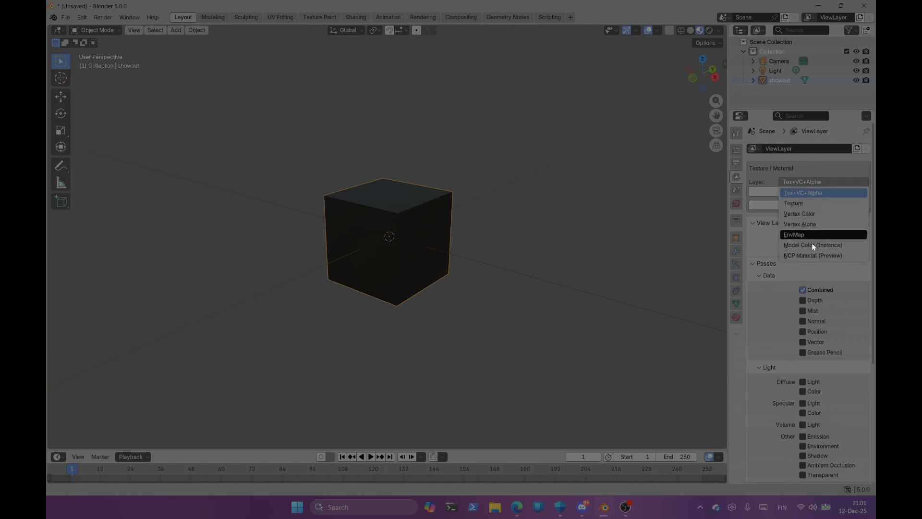
click(802, 193)
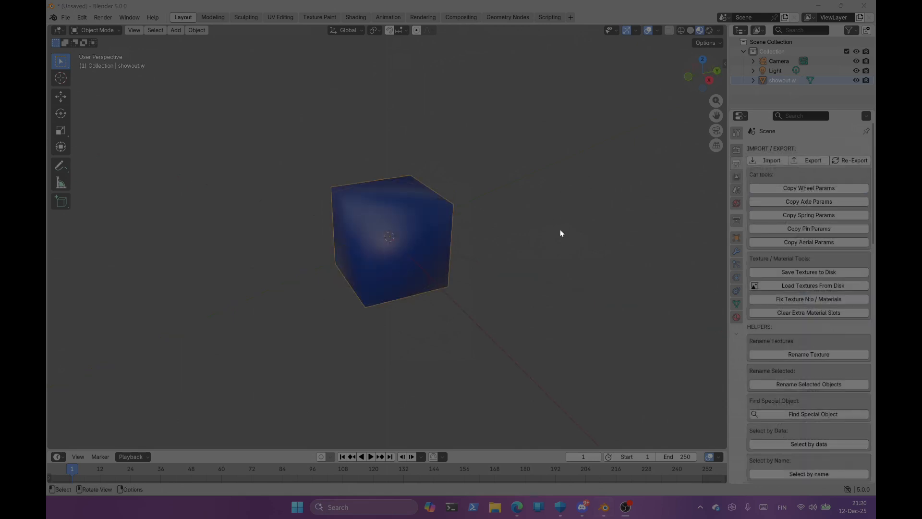
Step: Switch the showout.w cube to Edit Mode and open the Texture Paint workspace
click(110, 30)
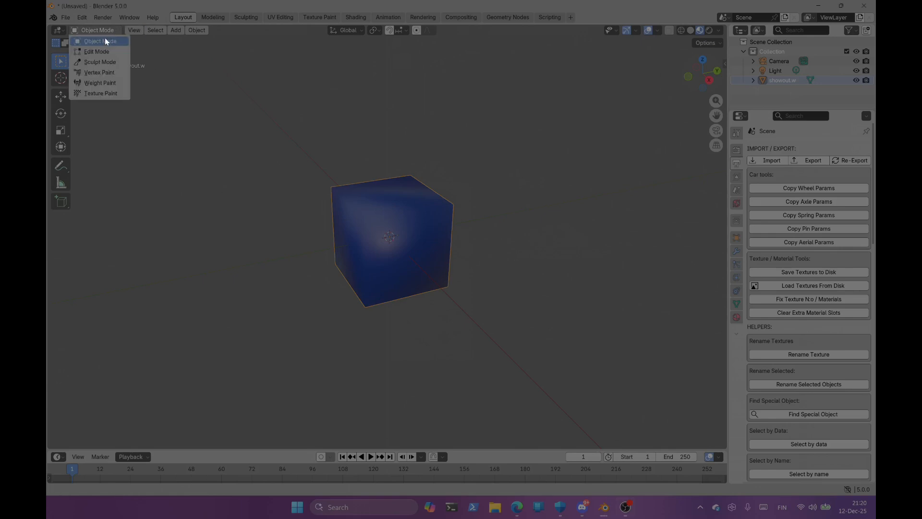
click(104, 52)
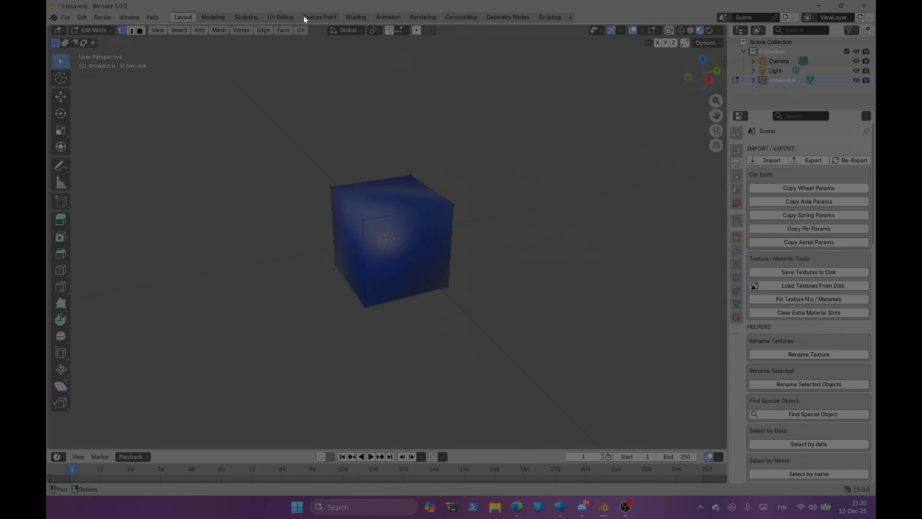
click(317, 17)
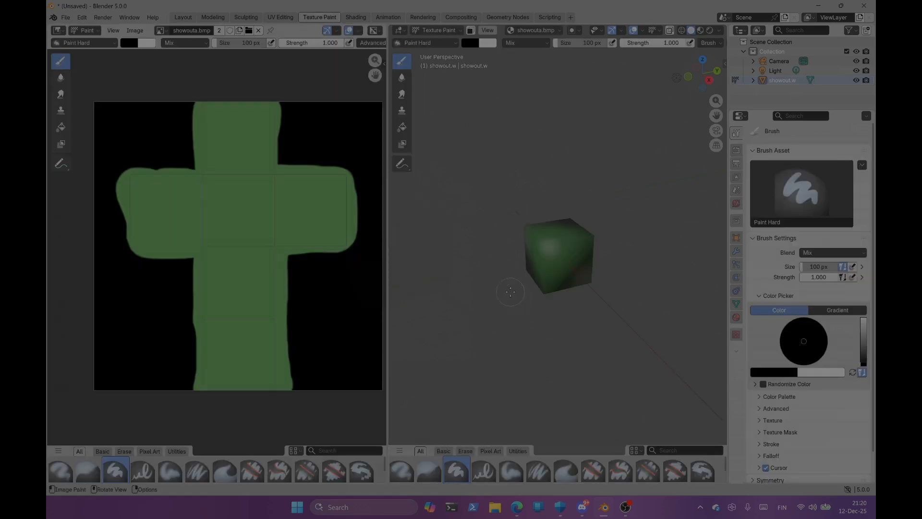
Step: Set the secondary brush colour to blue and paint the uppermost square of the cross-shaped UV layout black
click(143, 44)
click(200, 78)
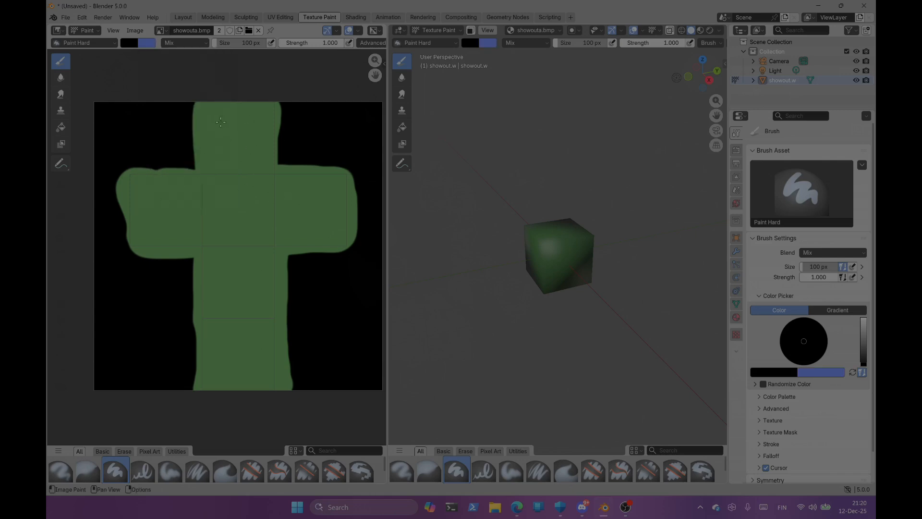
mouse_move(209, 110)
mouse_down()
mouse_move(208, 166)
mouse_move(271, 164)
mouse_move(269, 107)
mouse_move(225, 108)
mouse_move(222, 148)
mouse_move(248, 118)
mouse_move(239, 136)
mouse_up()
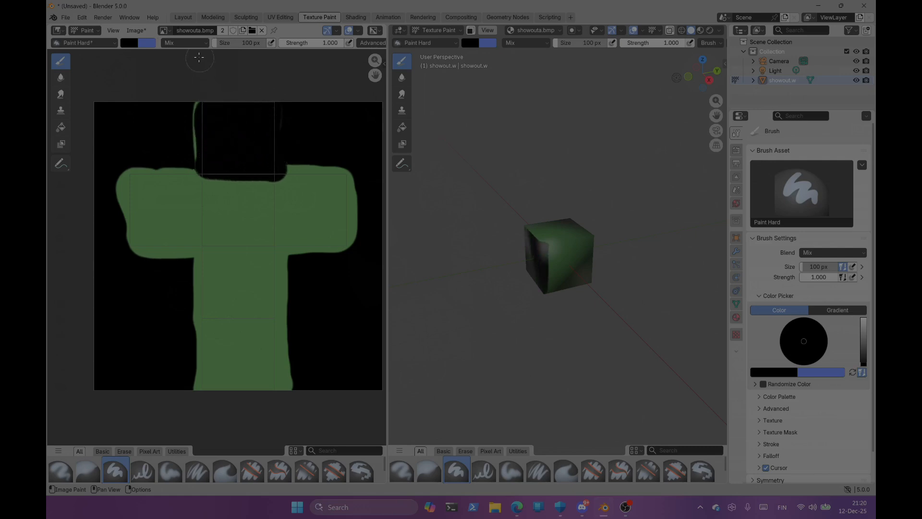
Step: Set the brush colour to pink #934575 and paint the uppermost square of the cross-shaped UV layout
click(129, 44)
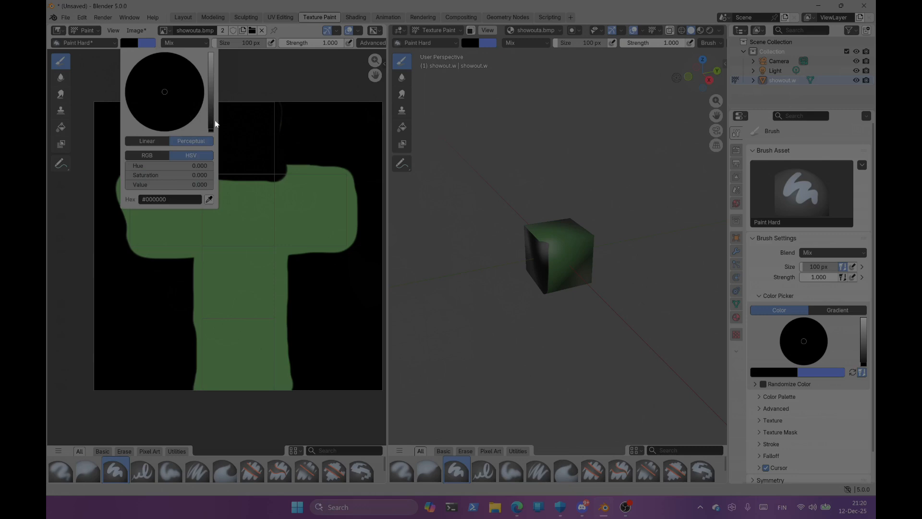
drag(212, 112, 210, 87)
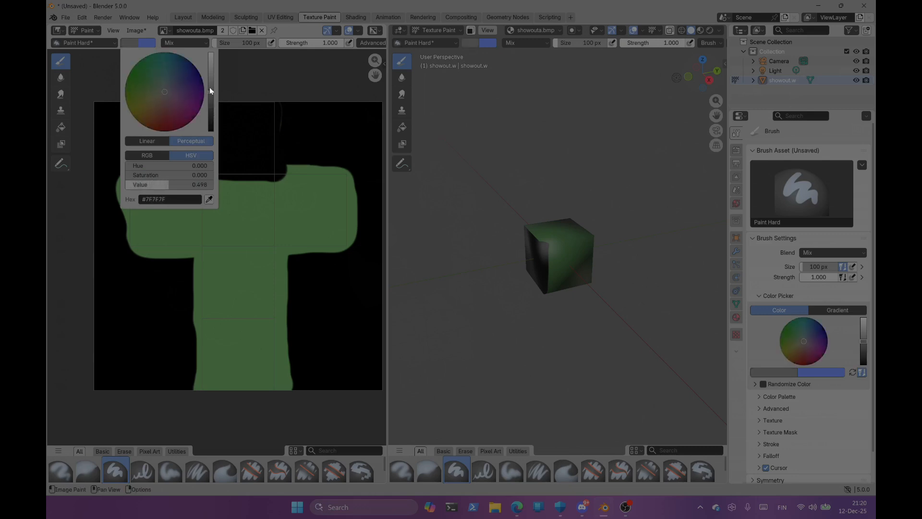
click(178, 111)
mouse_move(209, 169)
mouse_down()
mouse_move(266, 145)
mouse_move(266, 108)
mouse_move(210, 110)
mouse_move(210, 147)
mouse_move(251, 130)
mouse_move(232, 138)
mouse_up()
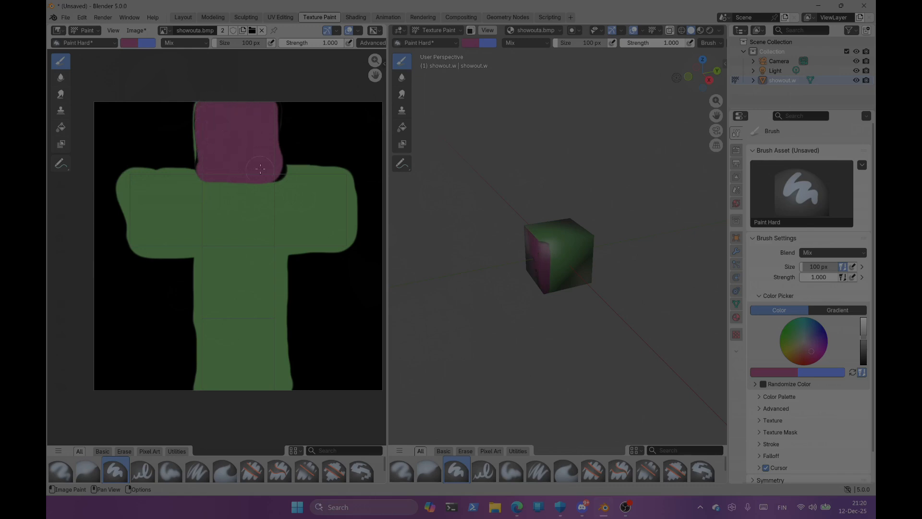
Step: Pick a dark blue brush colour and paint the square forming the right arm of the UV cross
click(193, 44)
click(141, 46)
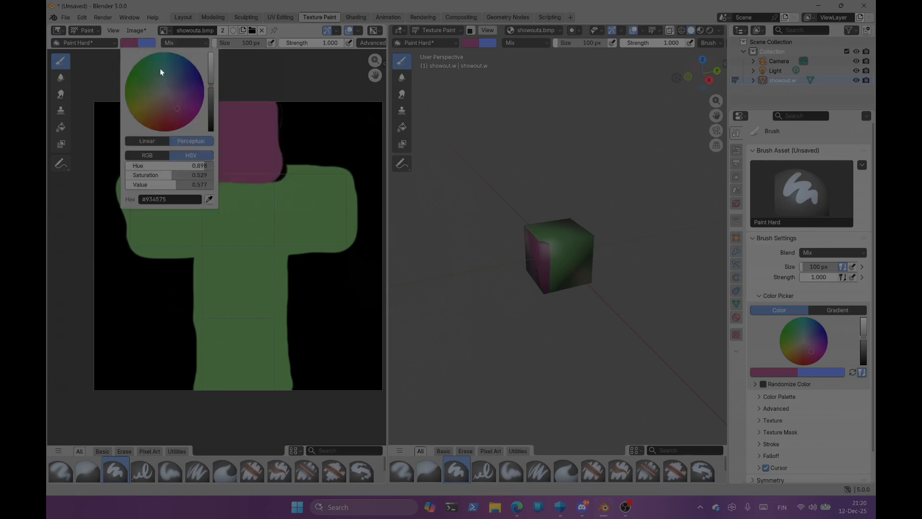
click(188, 88)
mouse_move(281, 179)
mouse_down()
mouse_move(284, 236)
mouse_move(327, 243)
mouse_move(347, 195)
mouse_move(288, 173)
mouse_move(313, 225)
mouse_move(307, 197)
mouse_move(312, 206)
mouse_up()
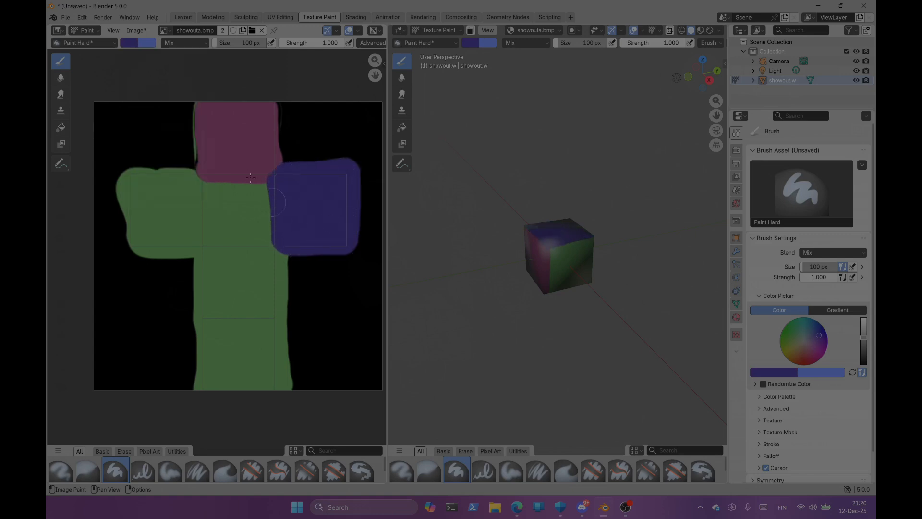
Step: Set the brush colour to red #93263E and paint the square just below the centre of the UV cross
click(129, 42)
click(168, 118)
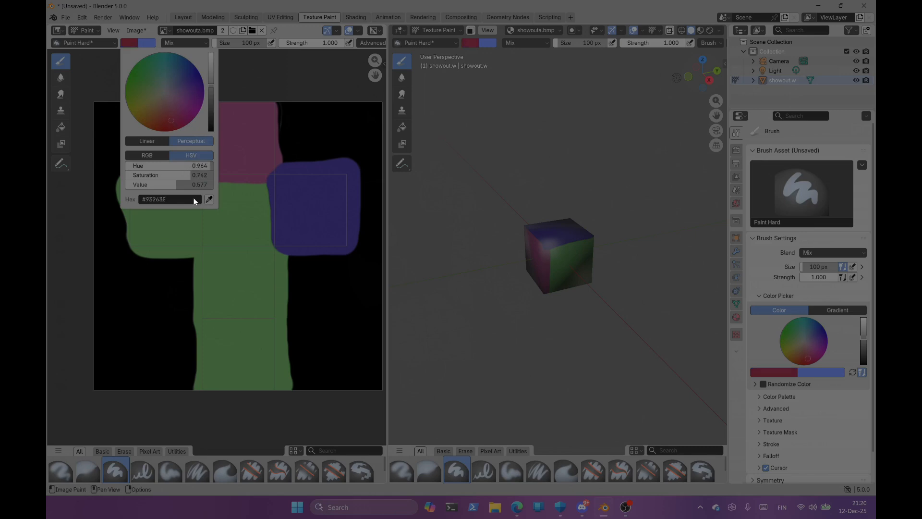
mouse_move(207, 253)
mouse_down()
mouse_move(209, 294)
mouse_move(233, 315)
mouse_move(275, 285)
mouse_move(216, 256)
mouse_up()
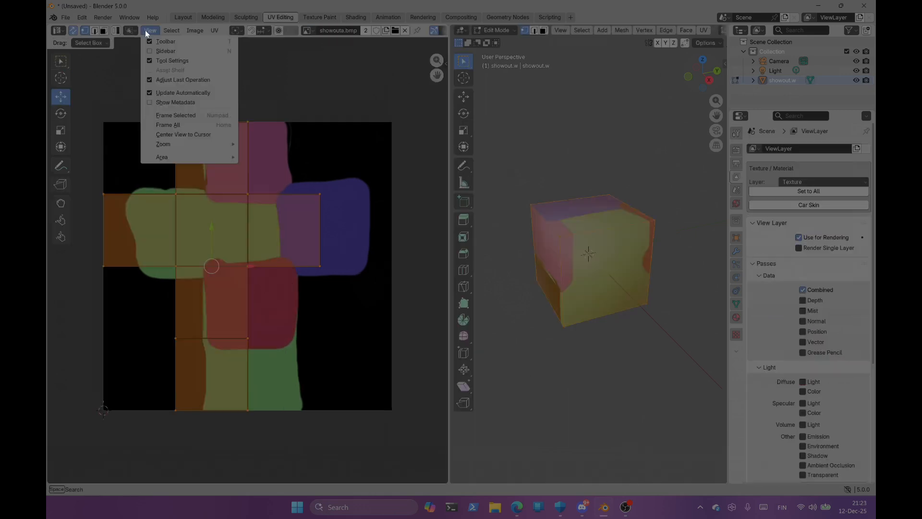
Step: Reset the UVs of the cube's selected faces and clear the selection
mouse_move(219, 28)
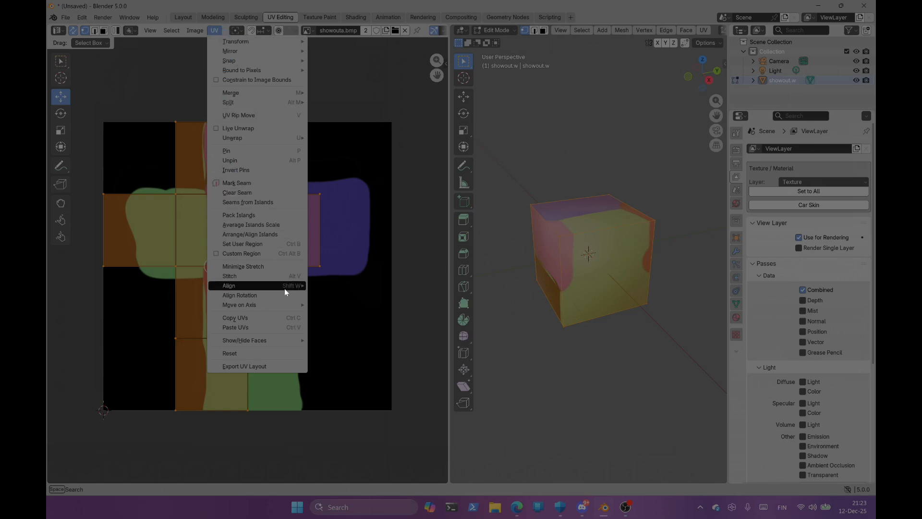
click(259, 354)
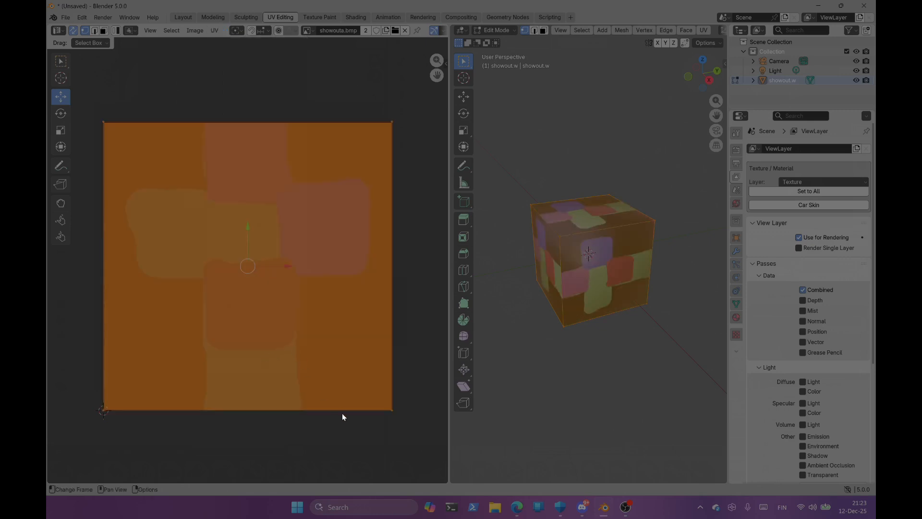
click(601, 334)
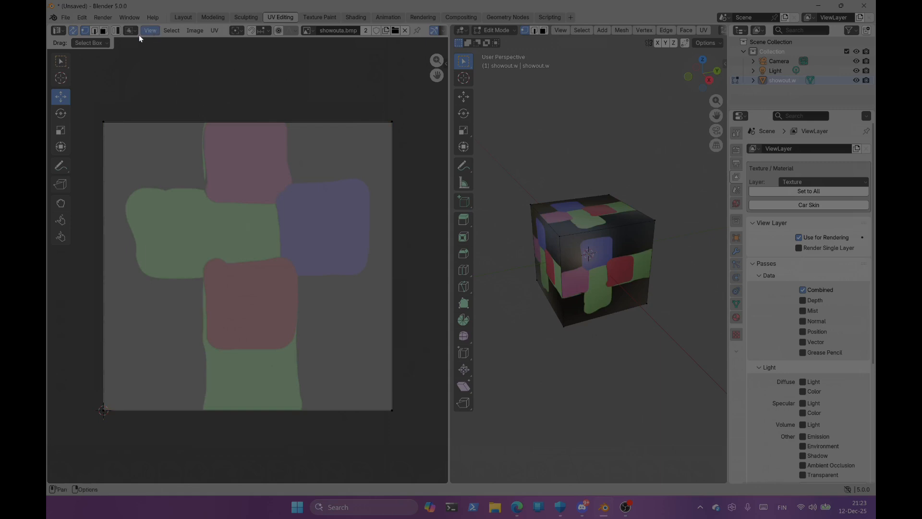
Step: Scale the UVs of all the cube's faces down to about a quarter and move them onto the pink square of the texture
key(a)
drag(634, 265, 661, 222)
click(578, 246)
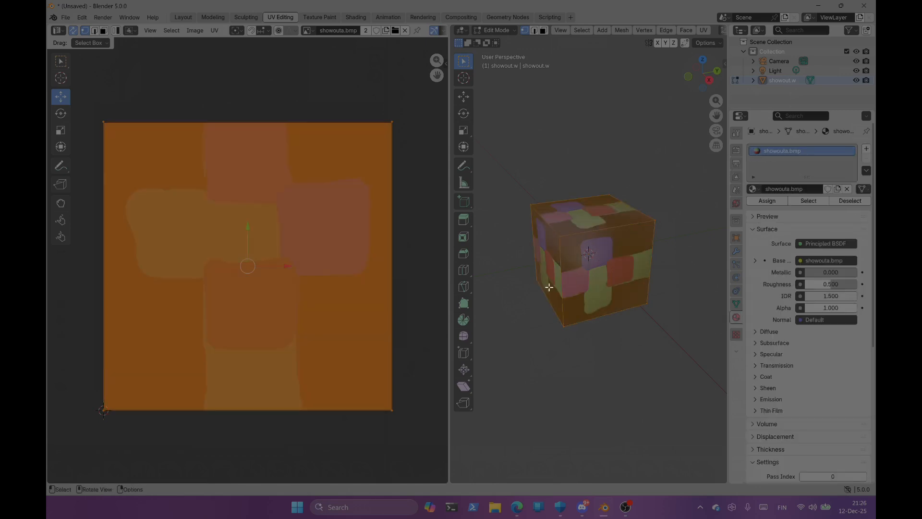
click(61, 130)
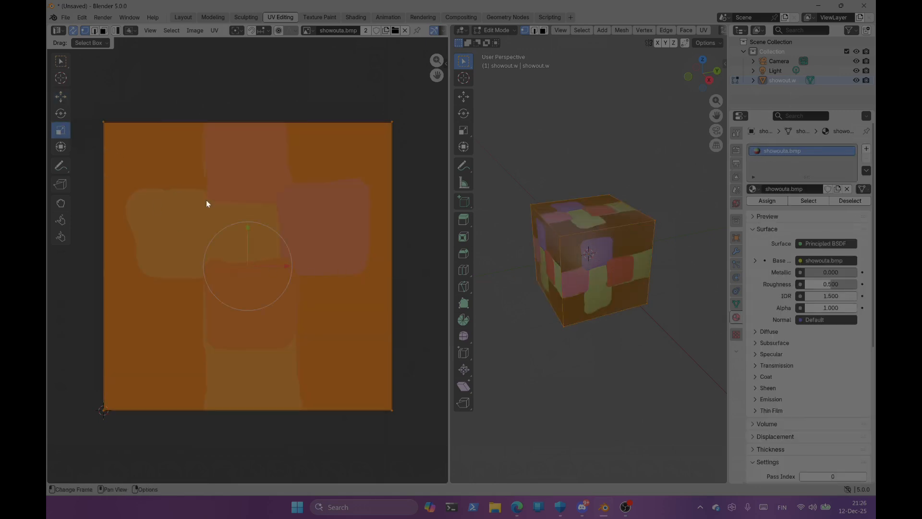
drag(251, 223, 252, 270)
click(60, 96)
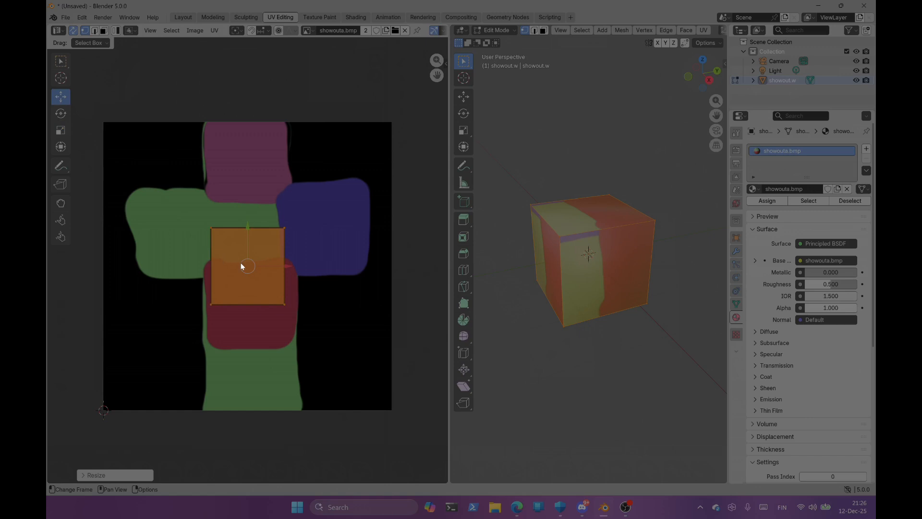
drag(247, 264, 244, 158)
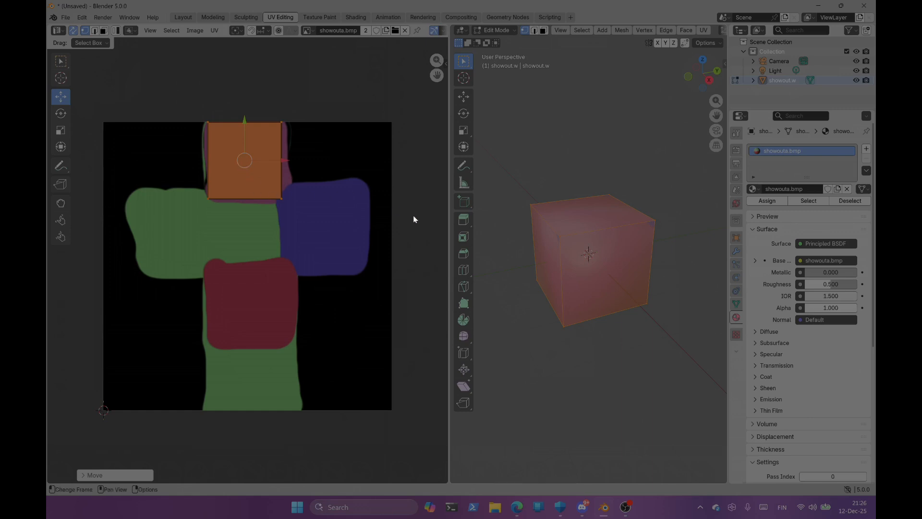
click(509, 239)
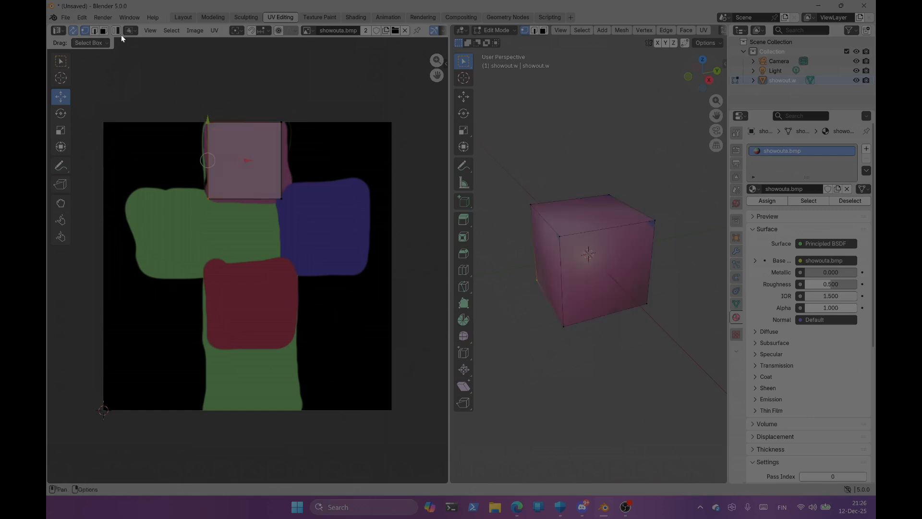
click(165, 30)
mouse_move(150, 30)
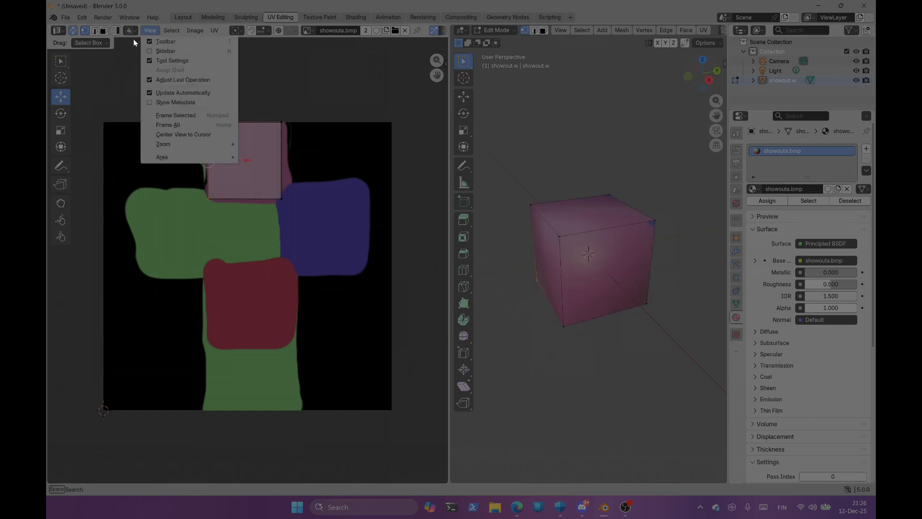
click(166, 30)
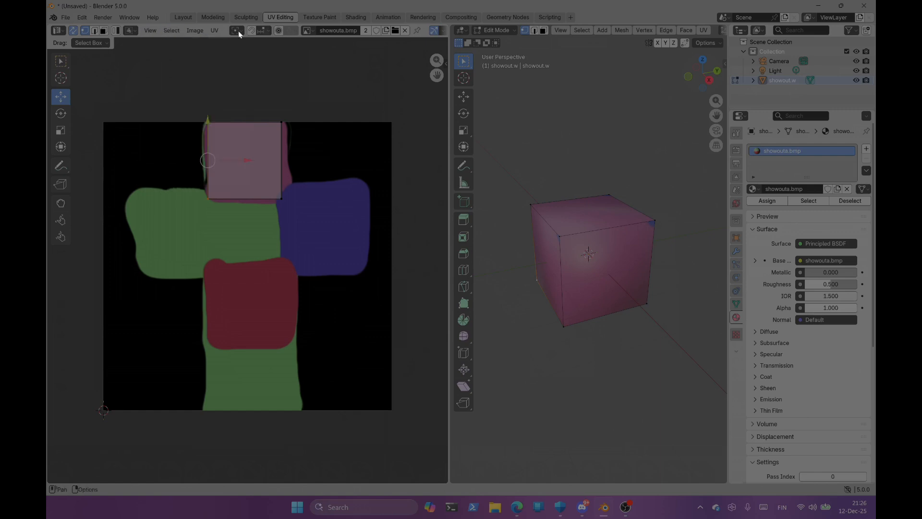
click(215, 31)
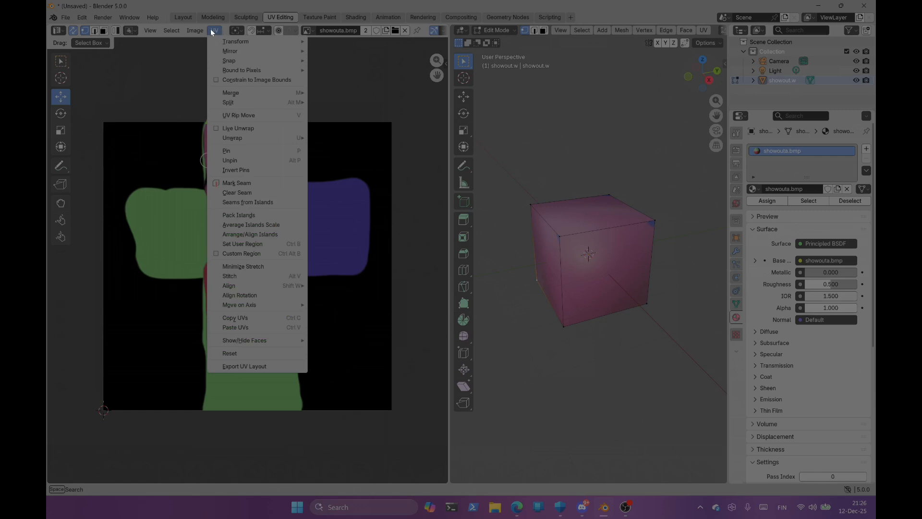
mouse_move(195, 30)
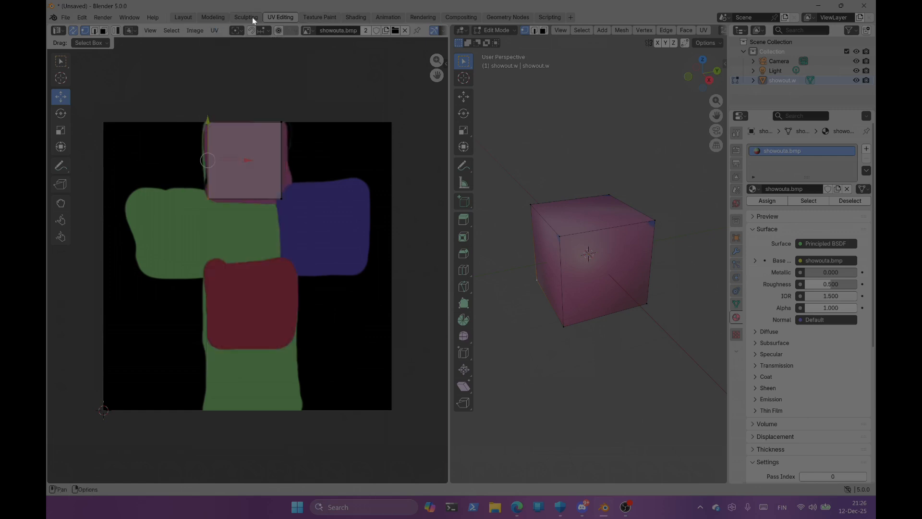
click(192, 15)
click(281, 17)
Step: Create a new blank 1024 by 1024 px image named showoutb in the UV editor
click(195, 31)
click(204, 41)
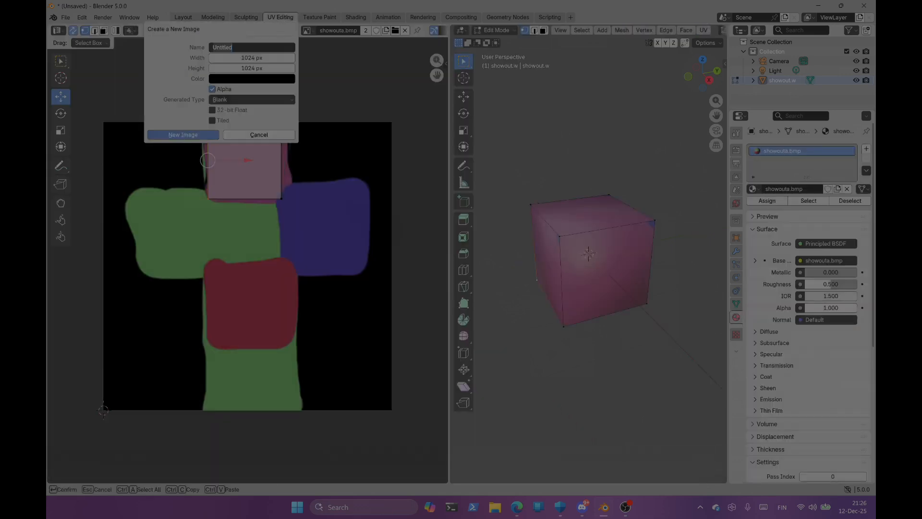
text(showoutb)
key(Return)
click(189, 135)
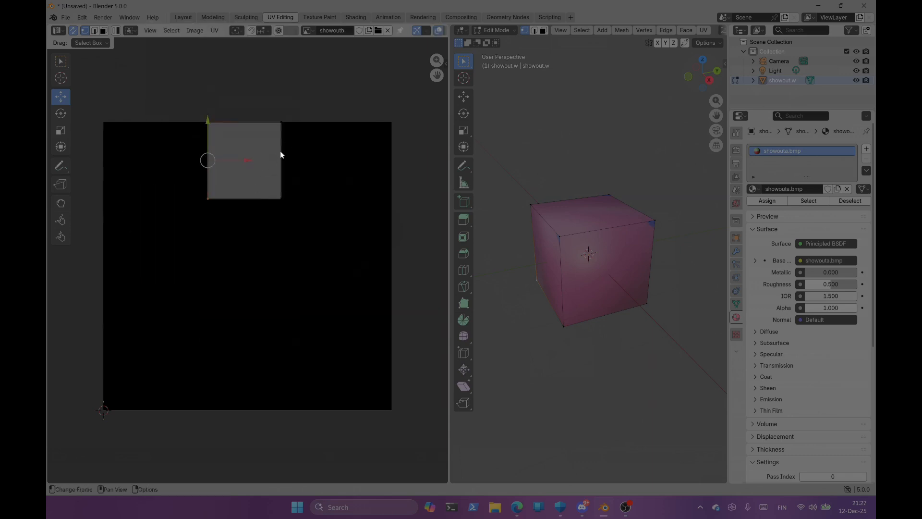
Step: Select the vertices of one cube side face and add a second material slot with a new material named showoutb
shift+drag(550, 308, 578, 342)
shift+drag(550, 249, 521, 193)
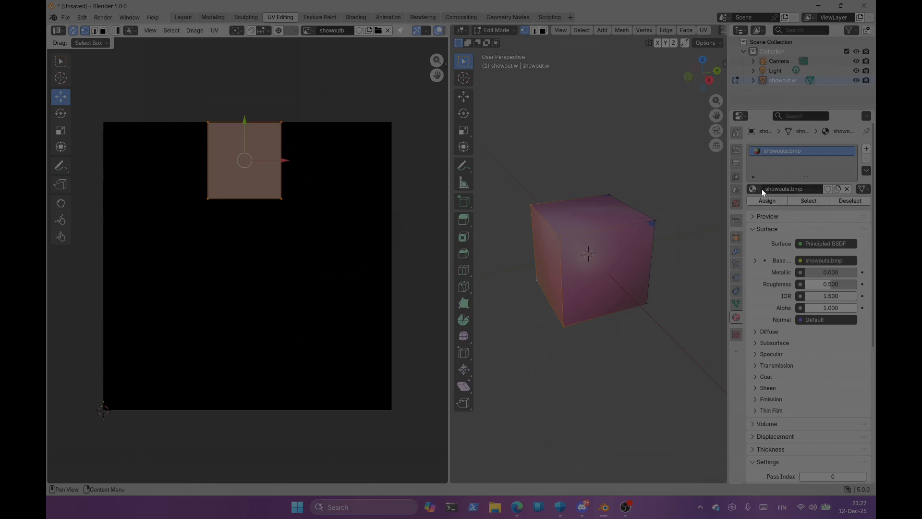
click(866, 149)
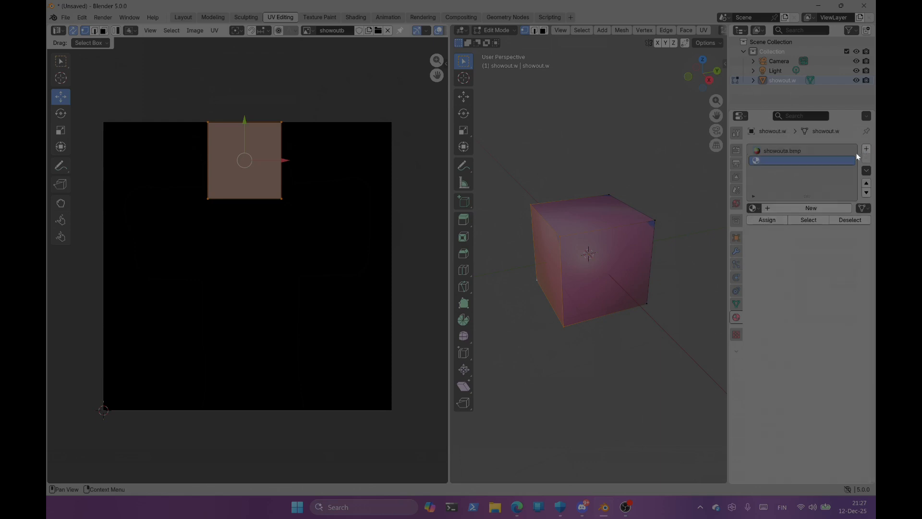
click(782, 209)
double_click(794, 210)
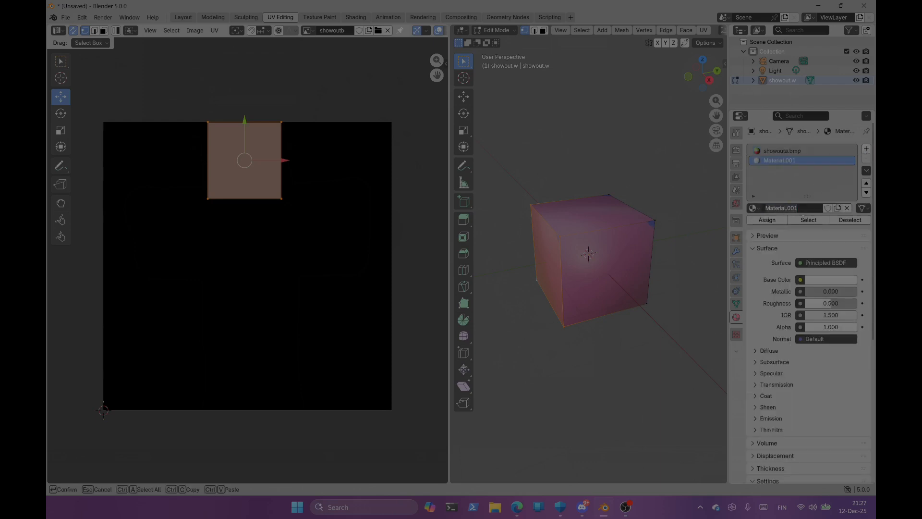
text(showoutb)
key(Return)
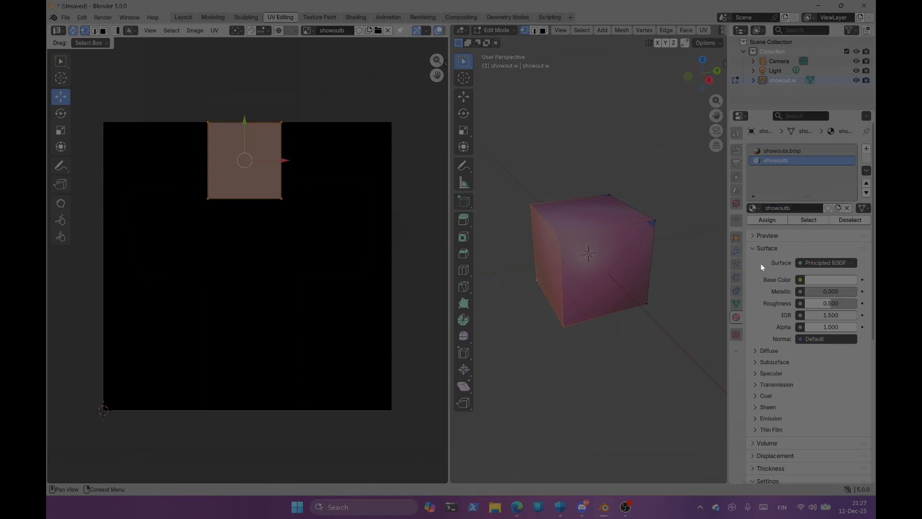
Step: Give the showoutb material's base colour an image texture that uses the showoutb image
click(800, 280)
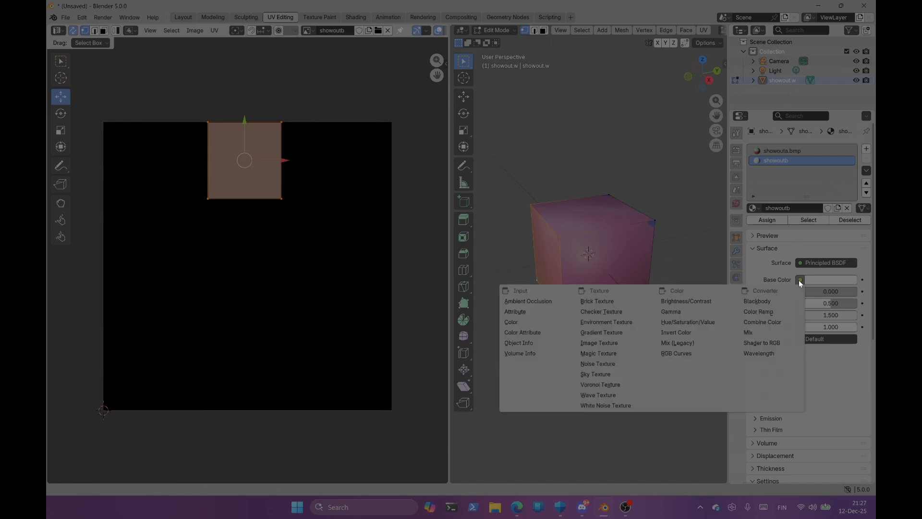
click(620, 341)
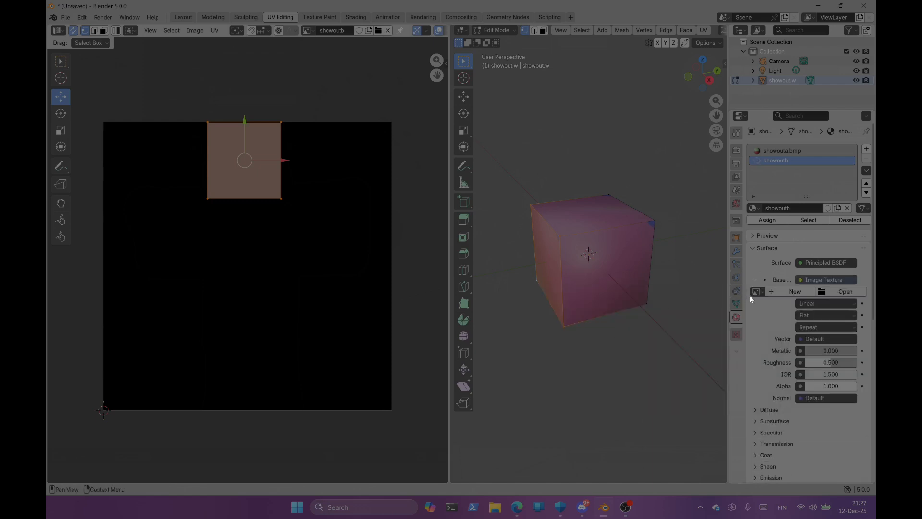
click(757, 292)
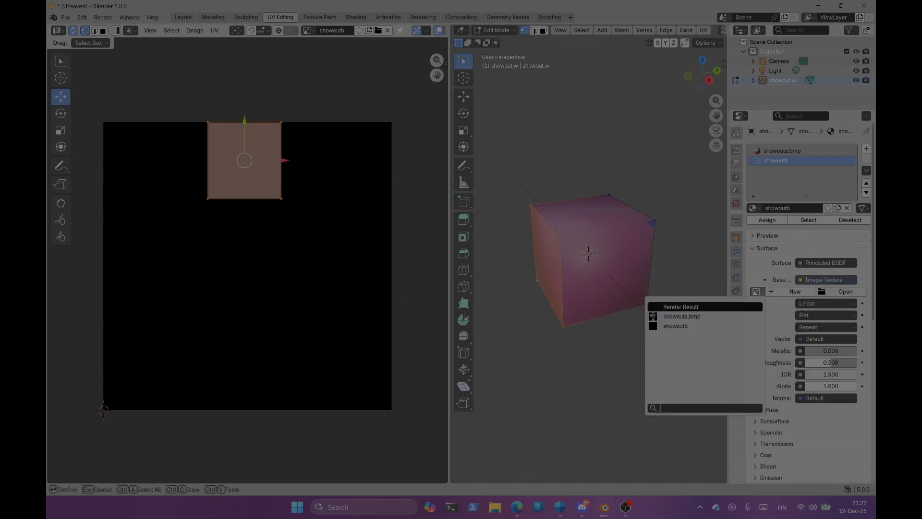
click(754, 327)
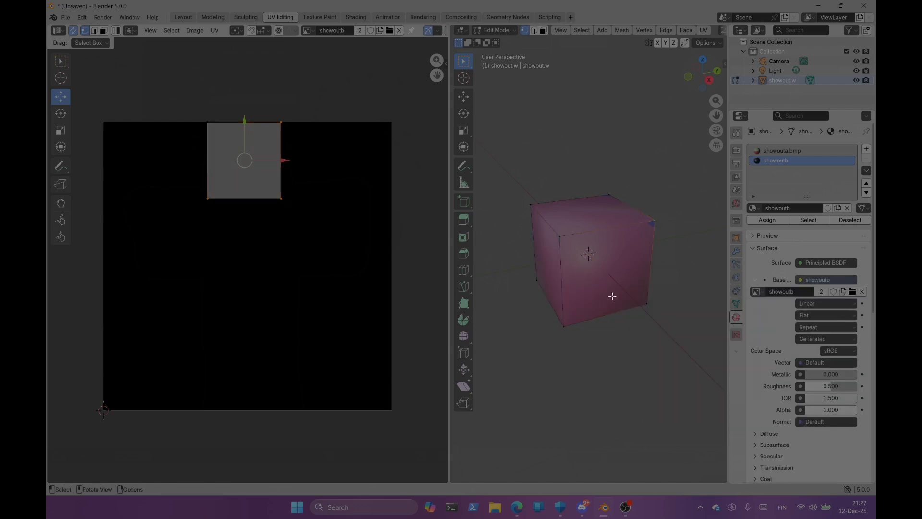
Step: Reselect the corner vertices of the cube's side face and assign the showoutb material to it
shift+click(538, 279)
shift+click(529, 204)
shift+click(559, 238)
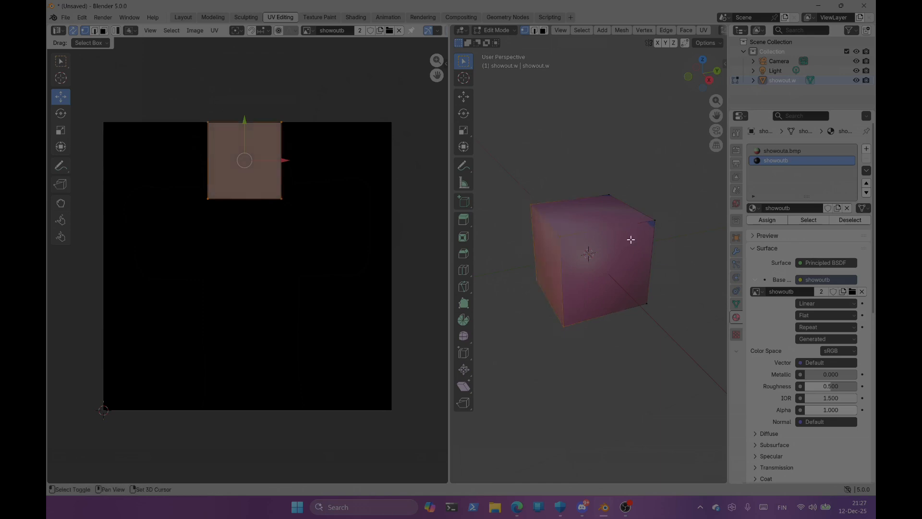
click(776, 223)
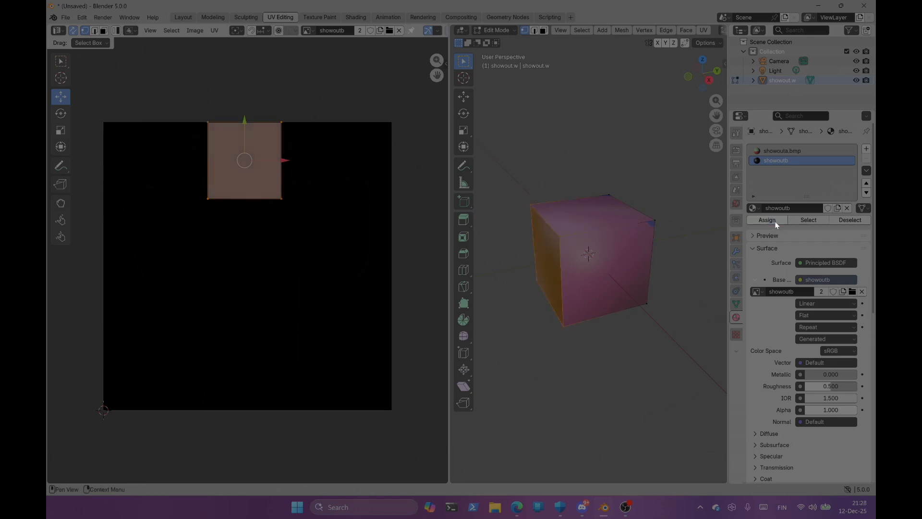
Step: Change the selected face's texture page to Texture Page 2 (B)
click(736, 240)
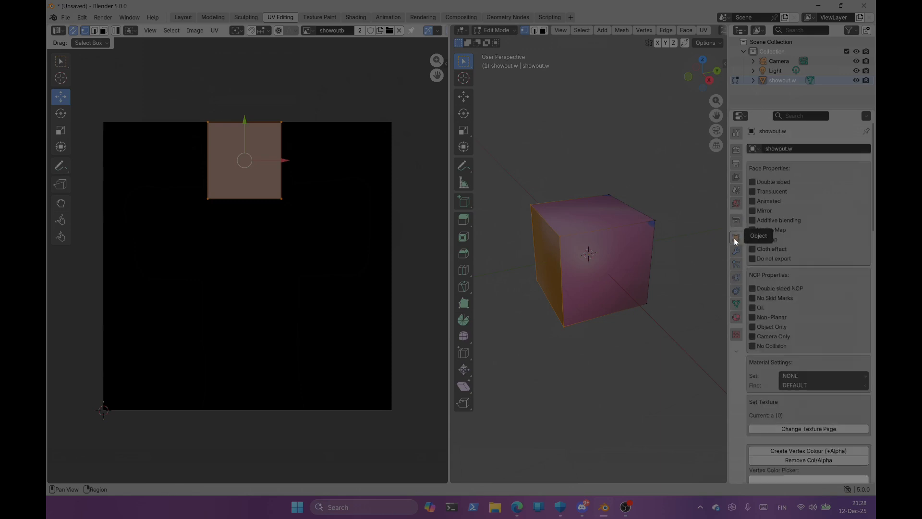
click(800, 429)
click(812, 433)
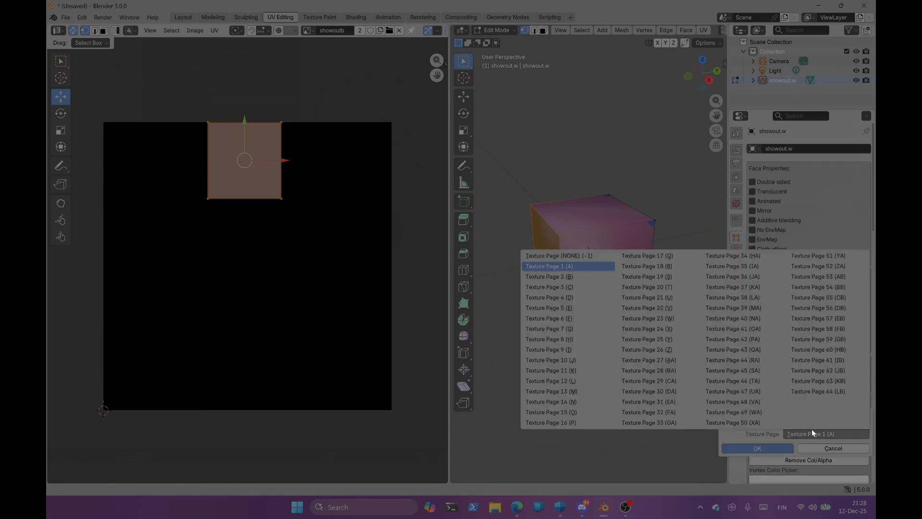
click(574, 278)
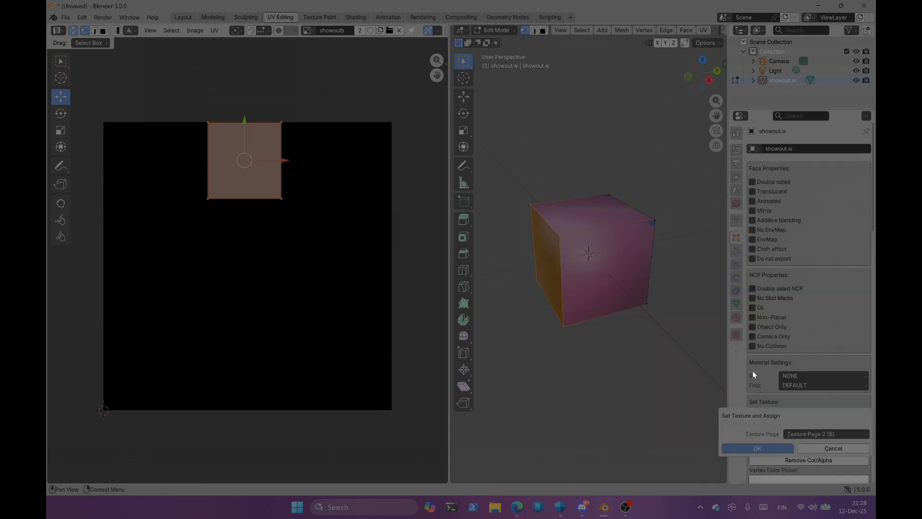
click(767, 446)
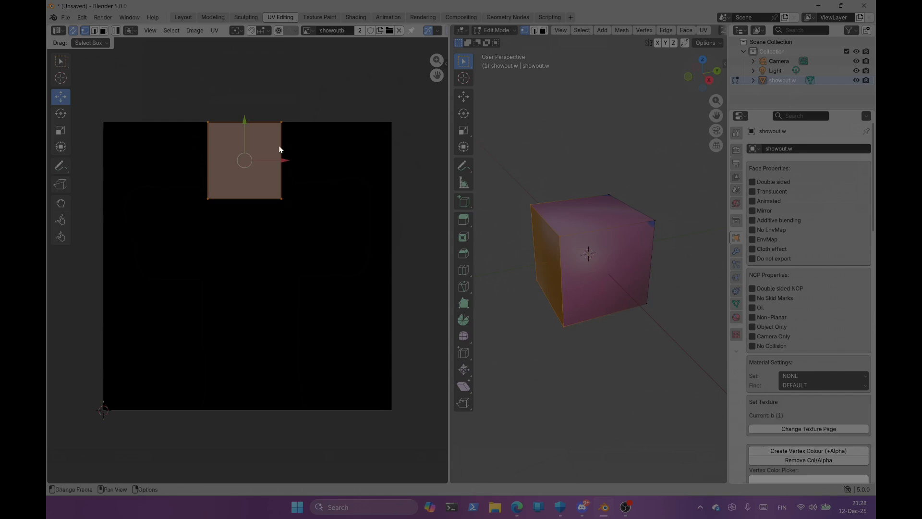
Step: Paint a red ring around the face's UV square on the showoutb image and fill its middle with green
click(331, 16)
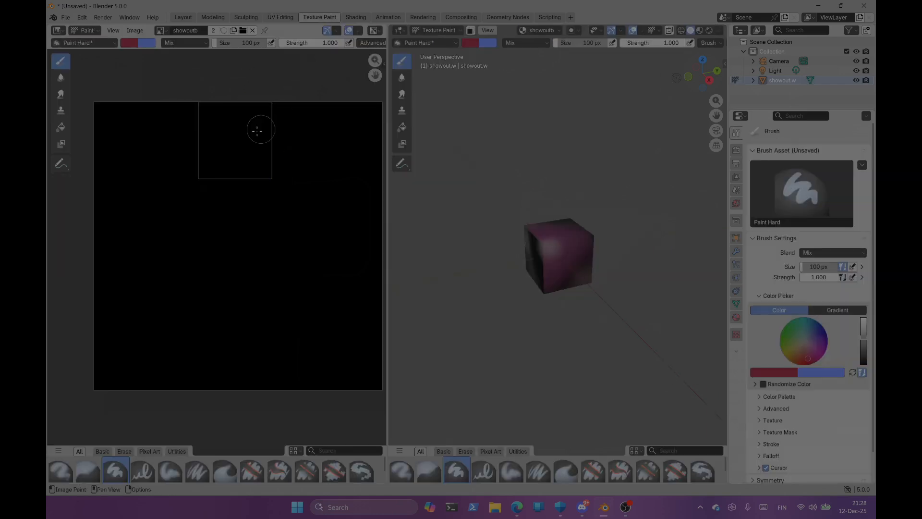
mouse_move(210, 138)
mouse_down()
mouse_move(248, 179)
mouse_move(203, 114)
mouse_up()
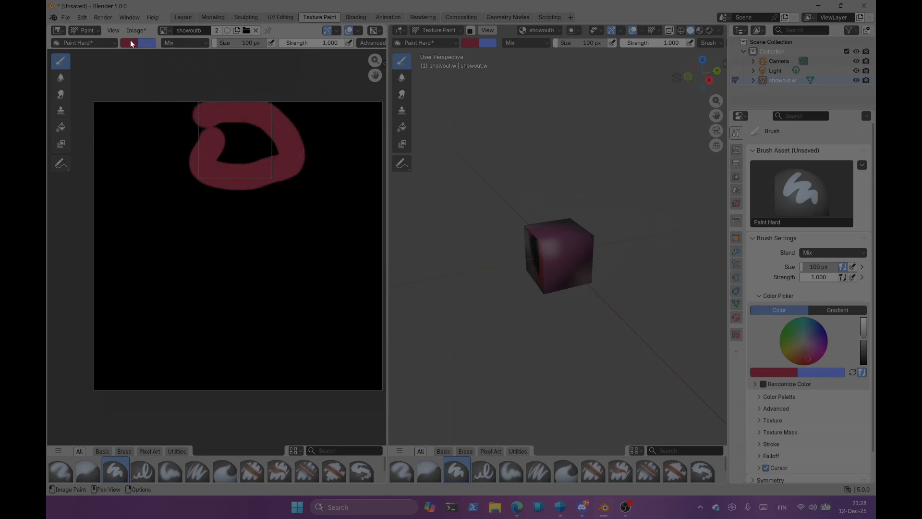
right_click(232, 115)
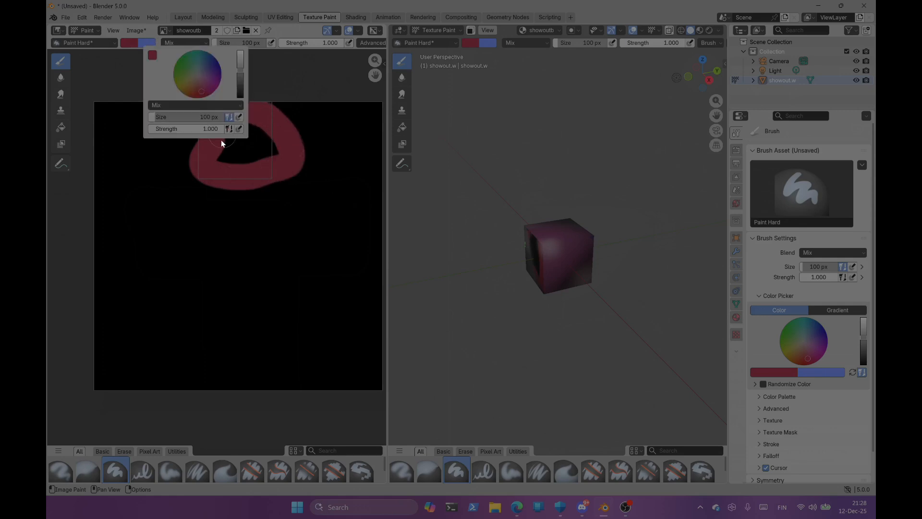
click(134, 44)
click(159, 90)
drag(219, 125, 254, 153)
mouse_move(248, 130)
mouse_down()
mouse_move(239, 140)
mouse_move(199, 109)
mouse_up()
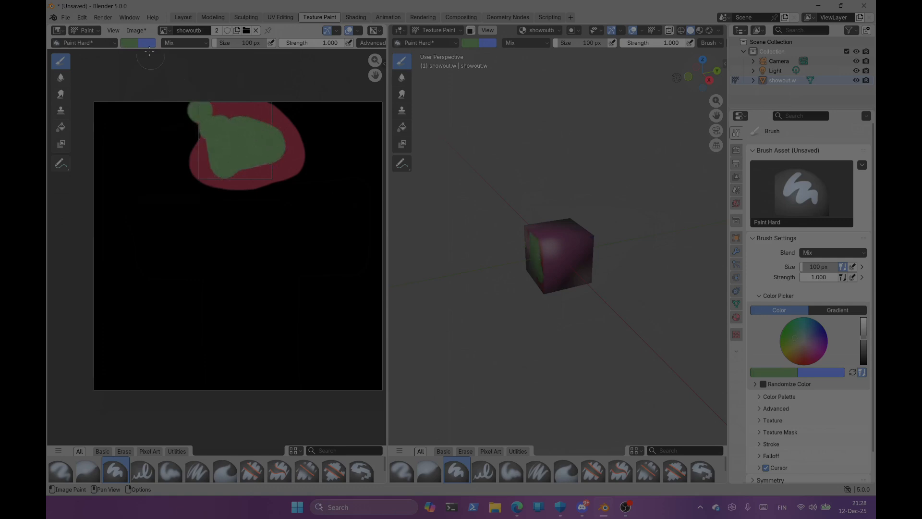
Step: Inspect the cube's painted side face from the opposite viewpoint in the Layout workspace
click(177, 17)
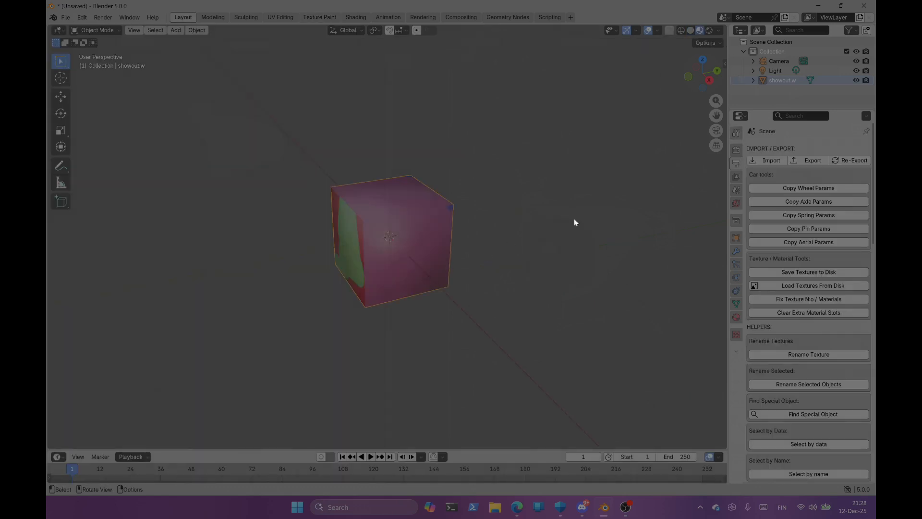
mouse_move(698, 88)
mouse_down()
mouse_move(710, 89)
mouse_move(662, 74)
mouse_move(687, 79)
mouse_move(725, 63)
mouse_move(677, 53)
mouse_move(697, 68)
mouse_up()
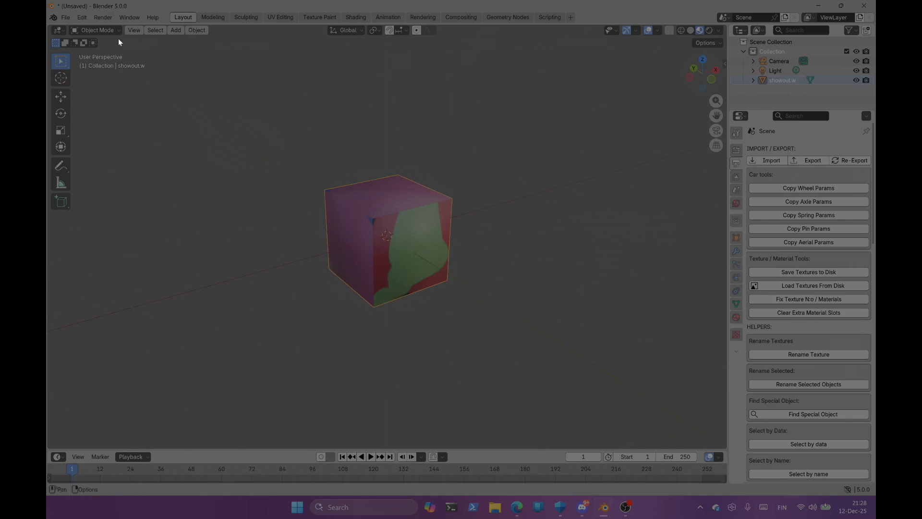
click(98, 30)
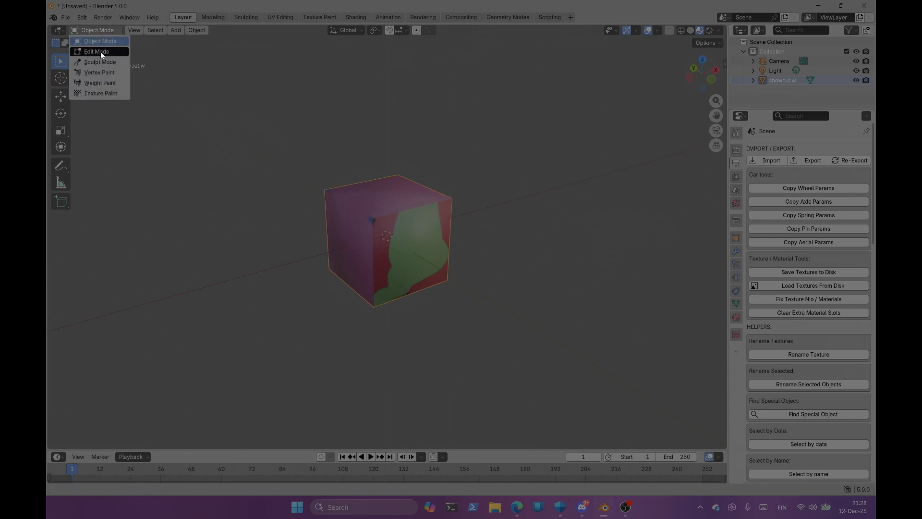
click(101, 52)
key(a)
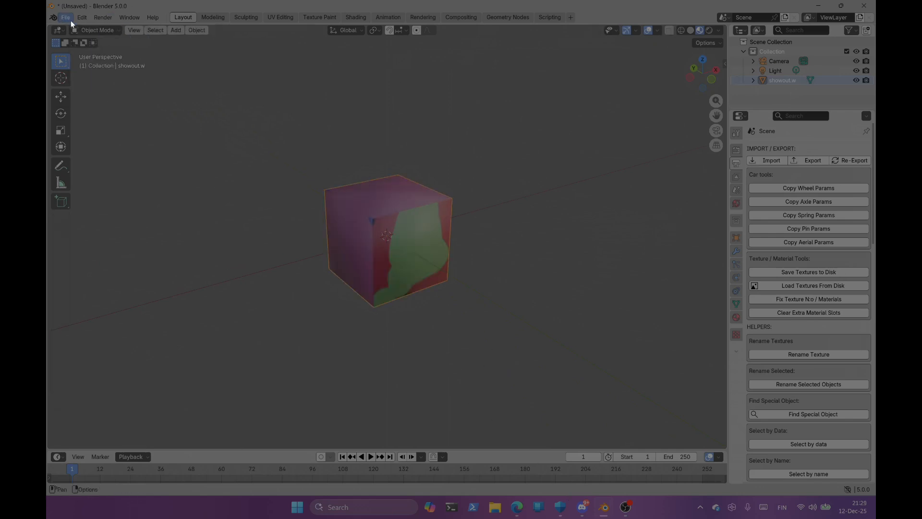
Step: Start a new scene without saving the changes and delete the default cube
click(70, 20)
mouse_move(81, 26)
click(194, 25)
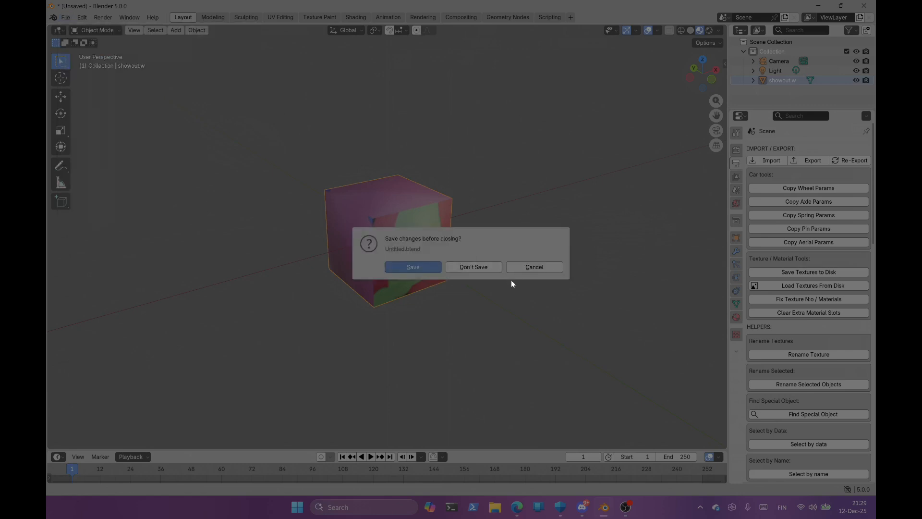
click(473, 267)
key(Delete)
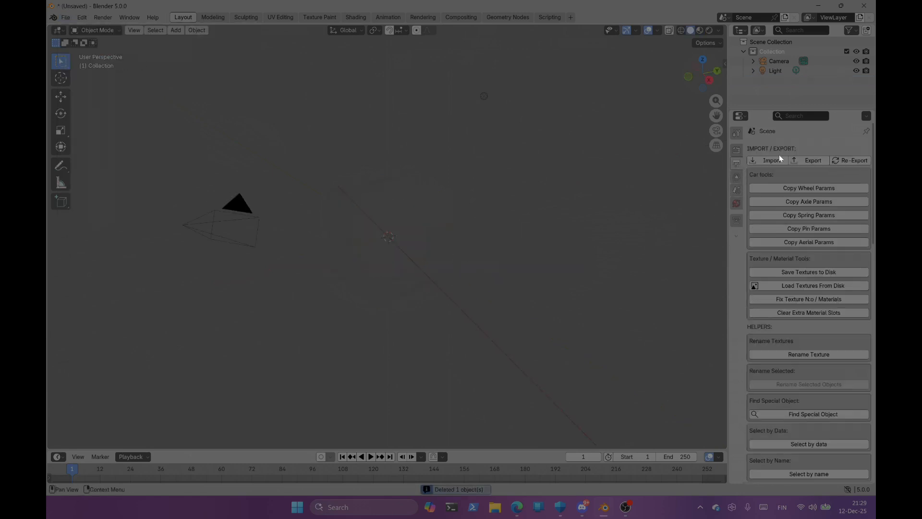
Step: Import the showout.w file into the empty scene and display the cube in Material Preview shading
click(772, 160)
click(126, 317)
double_click(241, 97)
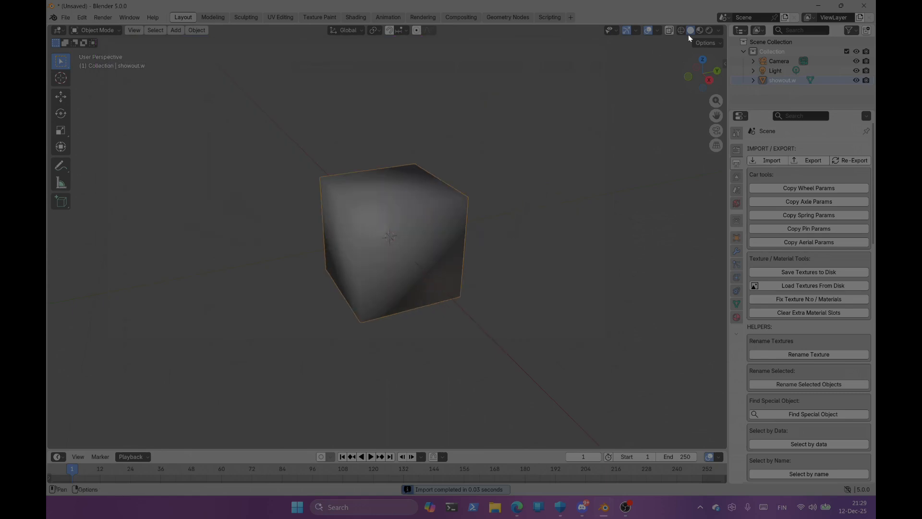
click(700, 30)
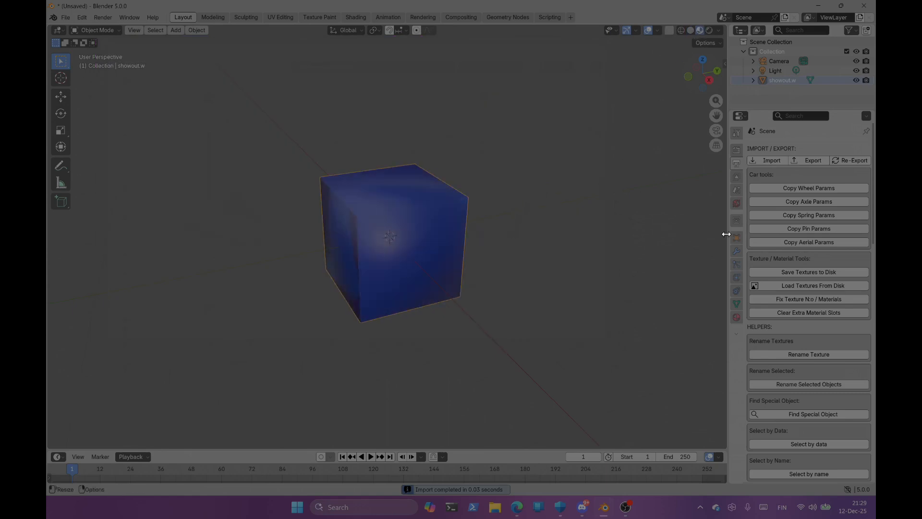
drag(692, 87, 643, 92)
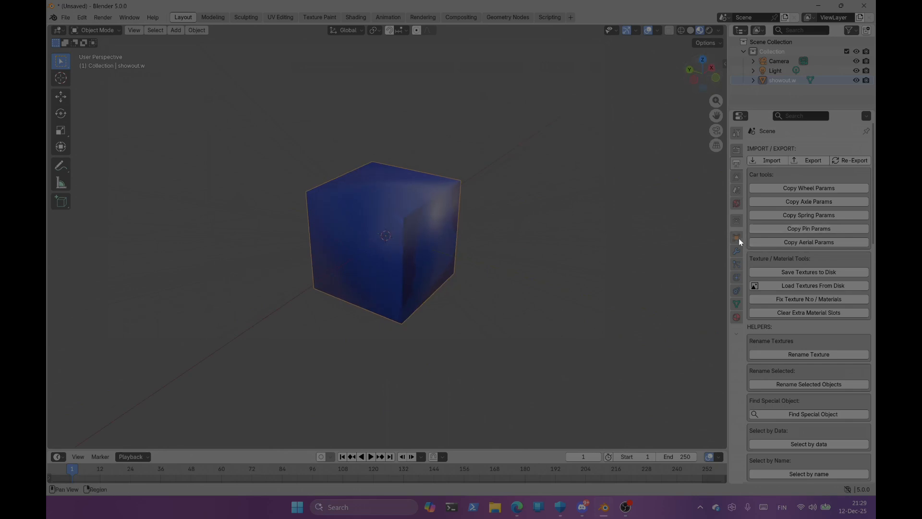
Step: Check the view layer's Texture / Material layer options and choose Tex+VC+Alpha
click(737, 238)
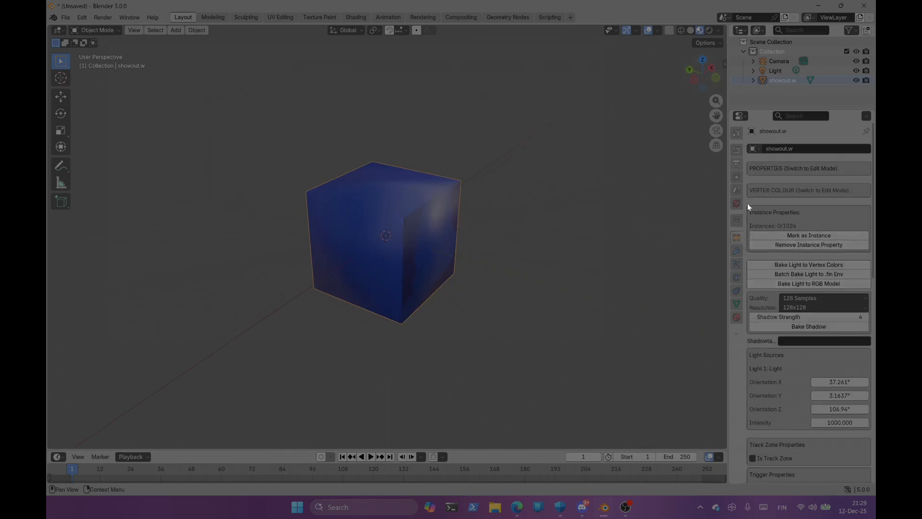
click(737, 177)
click(793, 182)
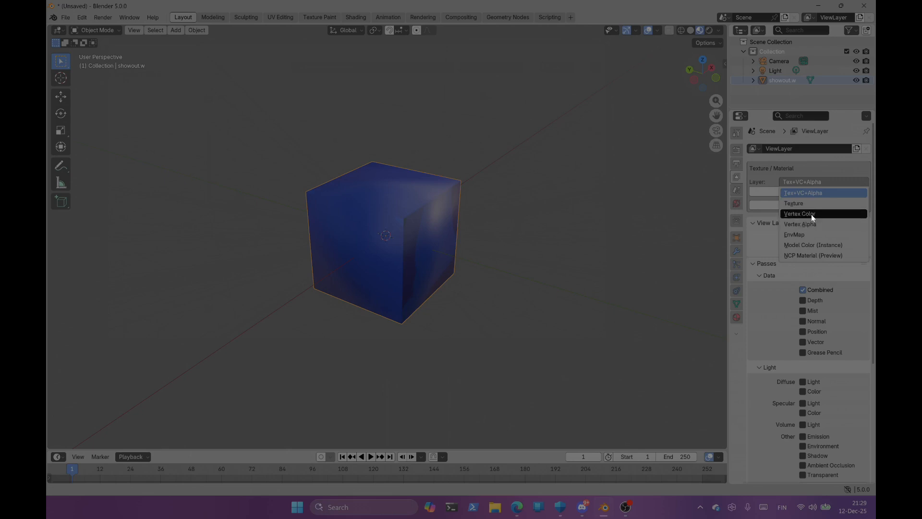
click(801, 190)
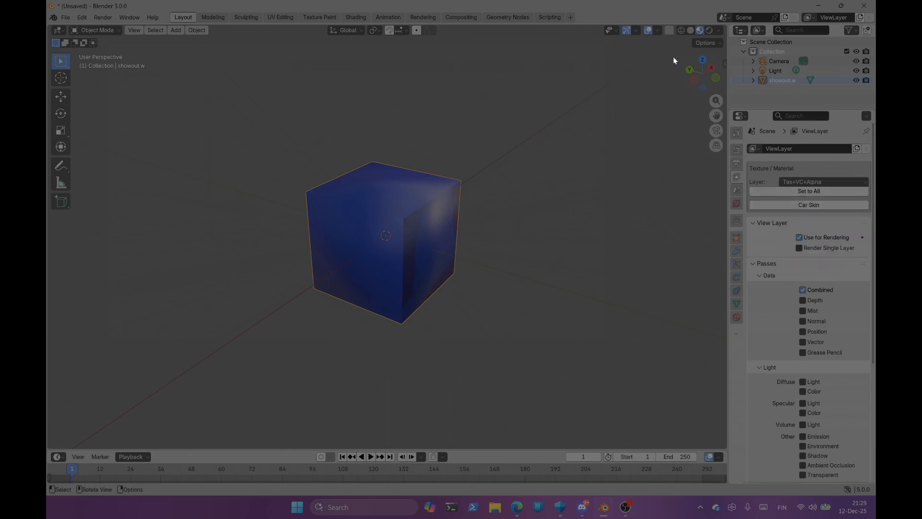
drag(699, 81, 681, 146)
Step: Set the vertex alpha of all the imported cube's faces to 100% in Edit Mode
click(103, 29)
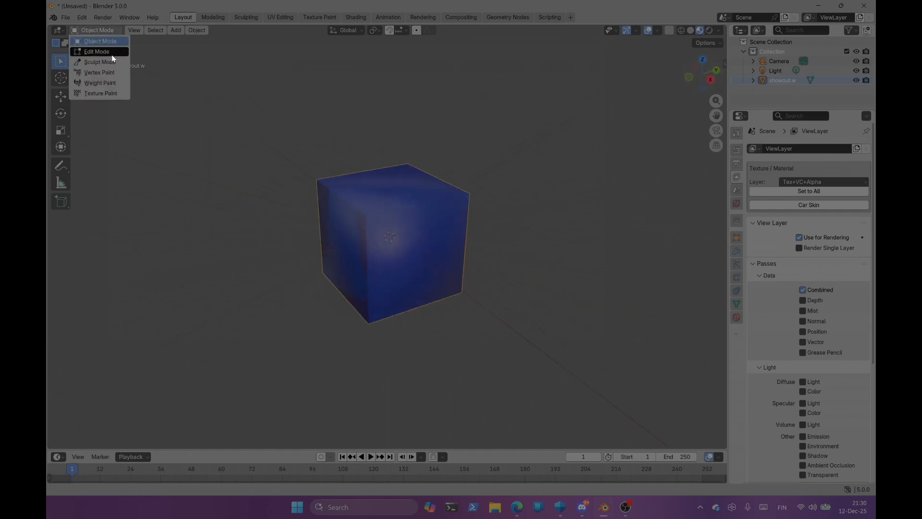
click(112, 52)
click(736, 238)
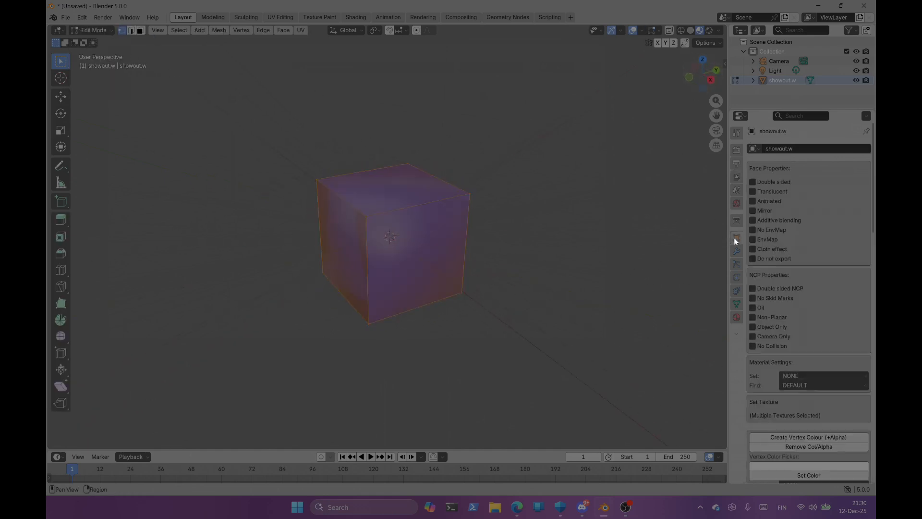
scroll(773, 298, down, 7)
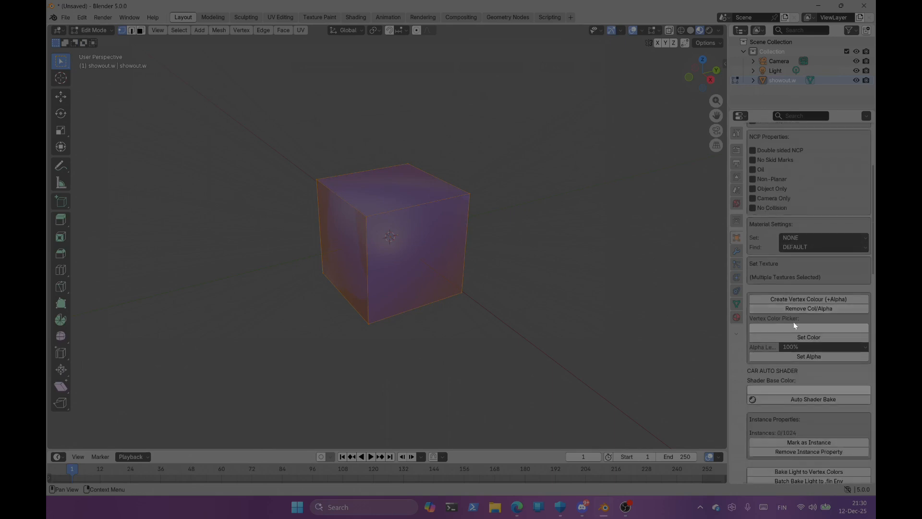
click(813, 350)
click(805, 356)
Step: Return the cube to Object Mode and inspect its painted textures
click(107, 30)
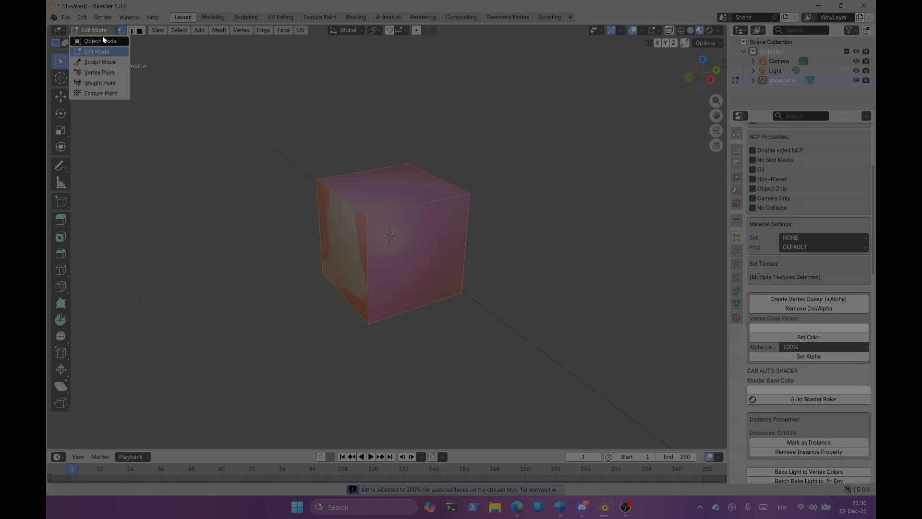
click(83, 40)
drag(688, 80, 675, 119)
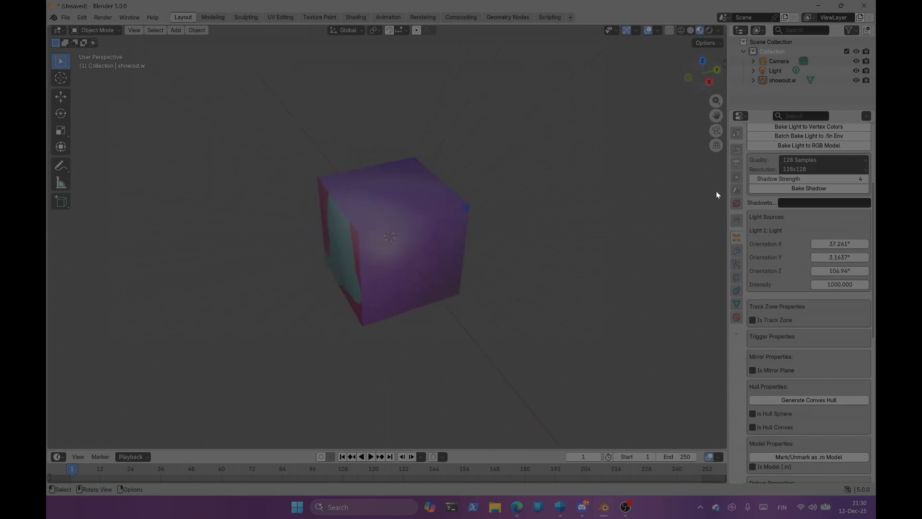